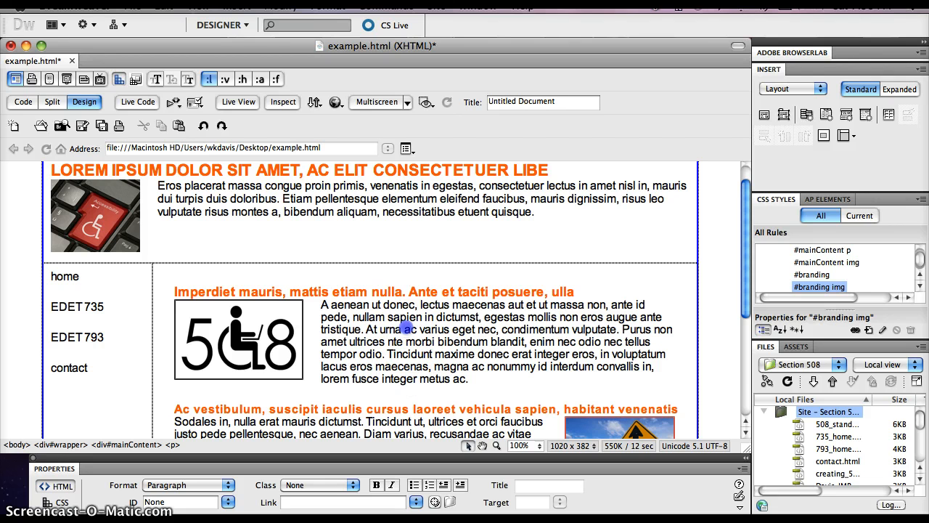
click(443, 331)
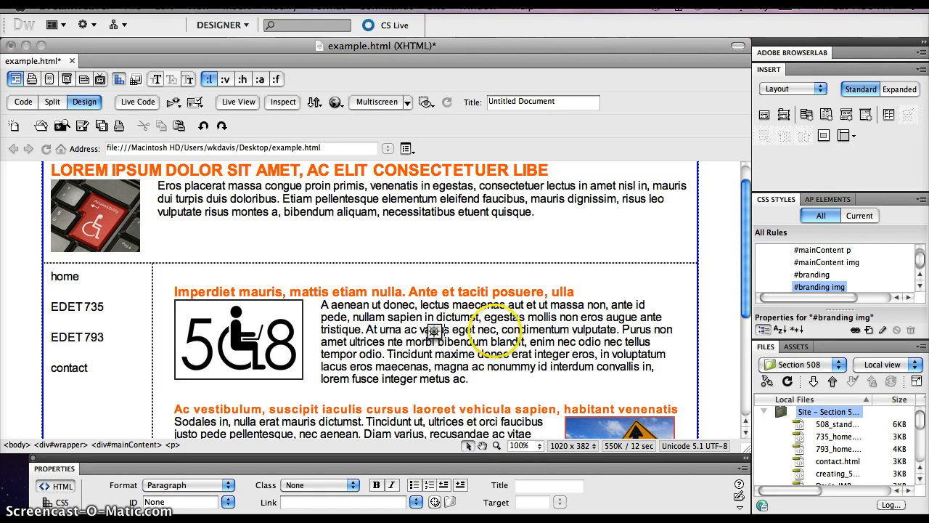
click(116, 445)
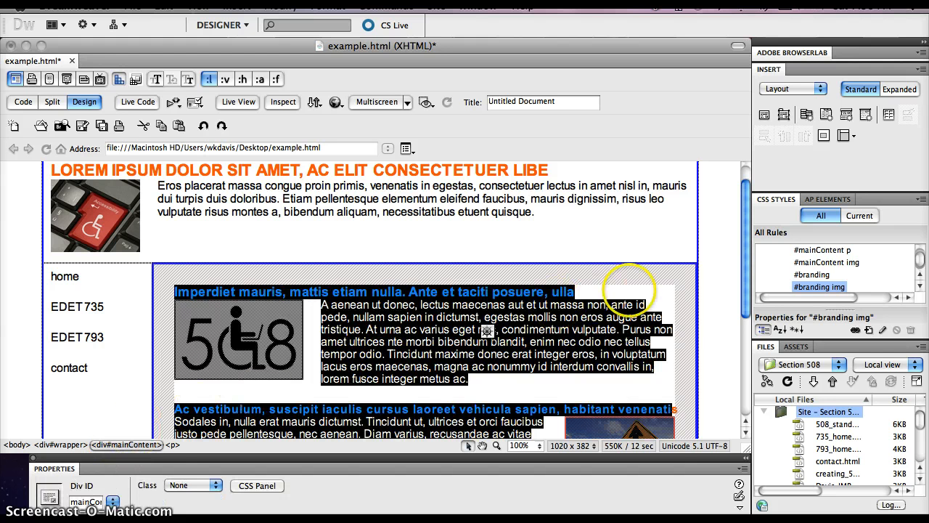
click(868, 330)
click(629, 154)
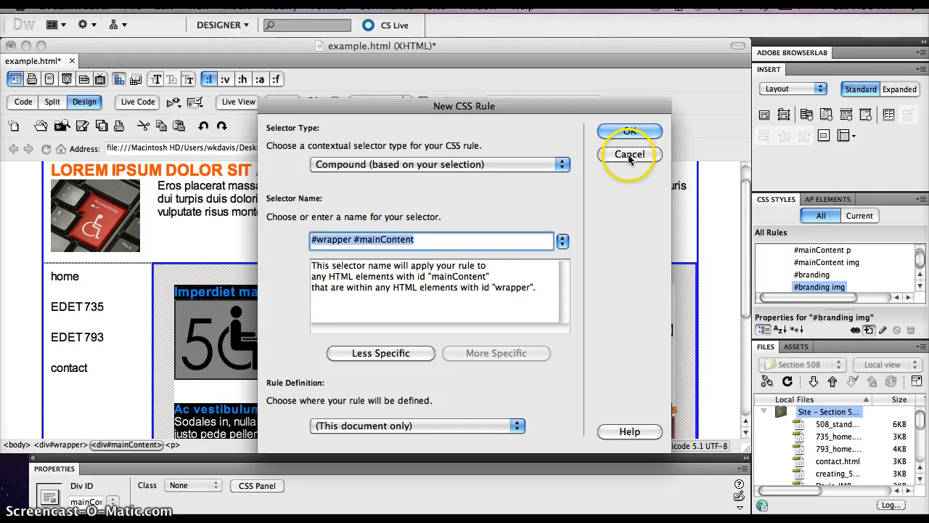
Step: Create a compound CSS rule for #mainContent p in this document, based on the first main-content paragraph
click(429, 309)
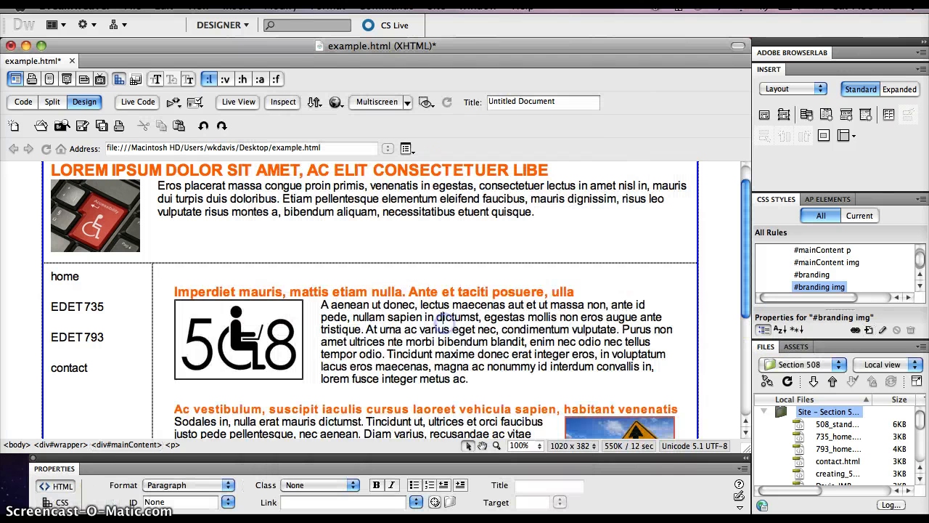
click(173, 445)
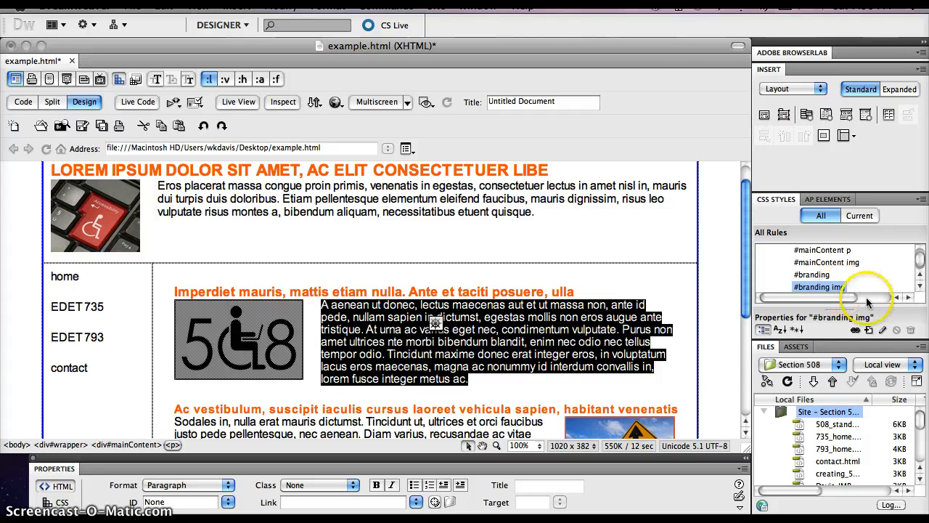
click(868, 329)
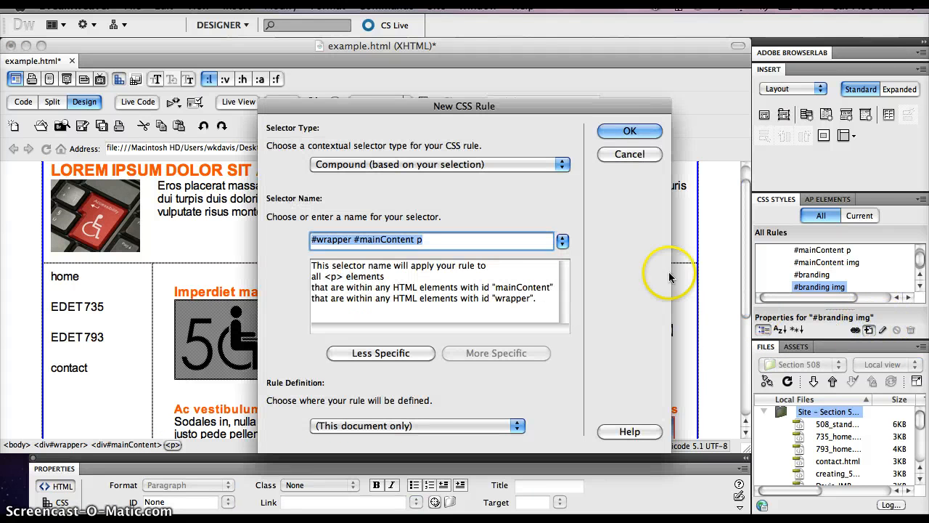
click(382, 354)
click(629, 131)
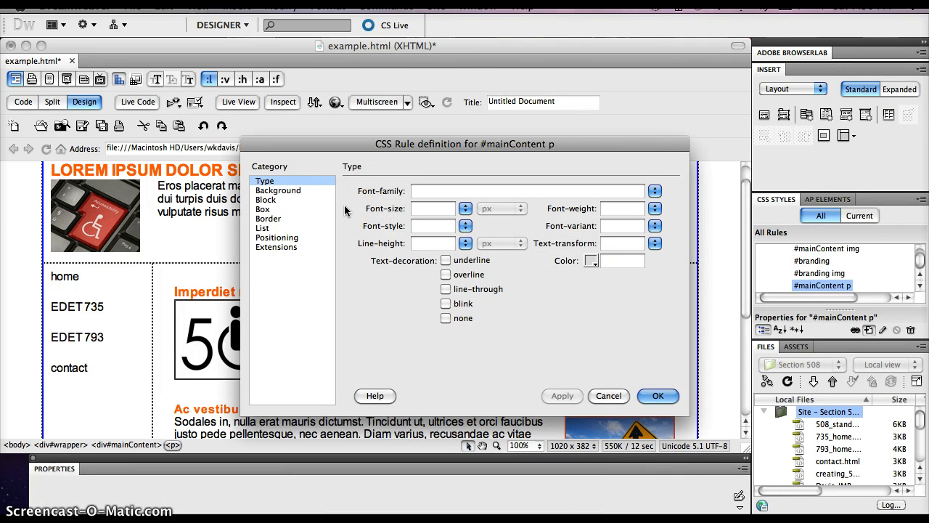
Step: Set the line height of the #mainContent p rule to 1.5 em and save the rule
click(267, 183)
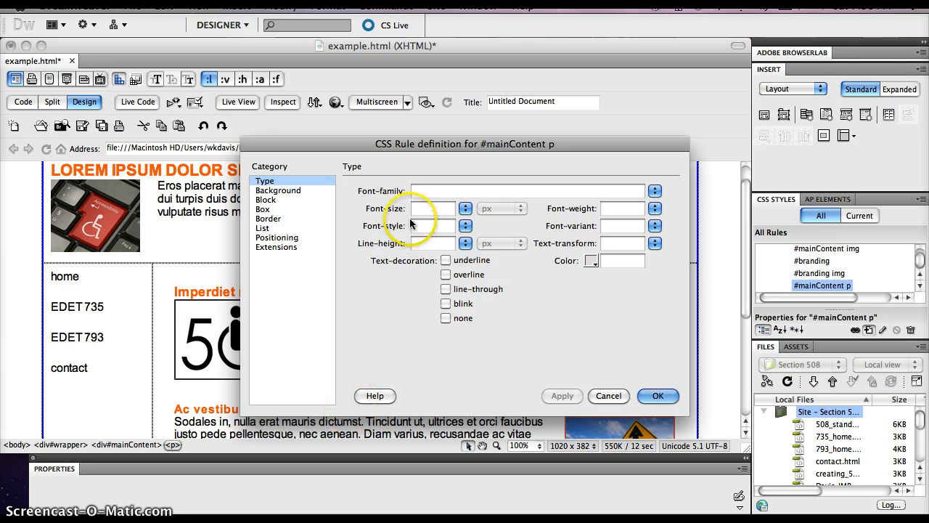
click(424, 246)
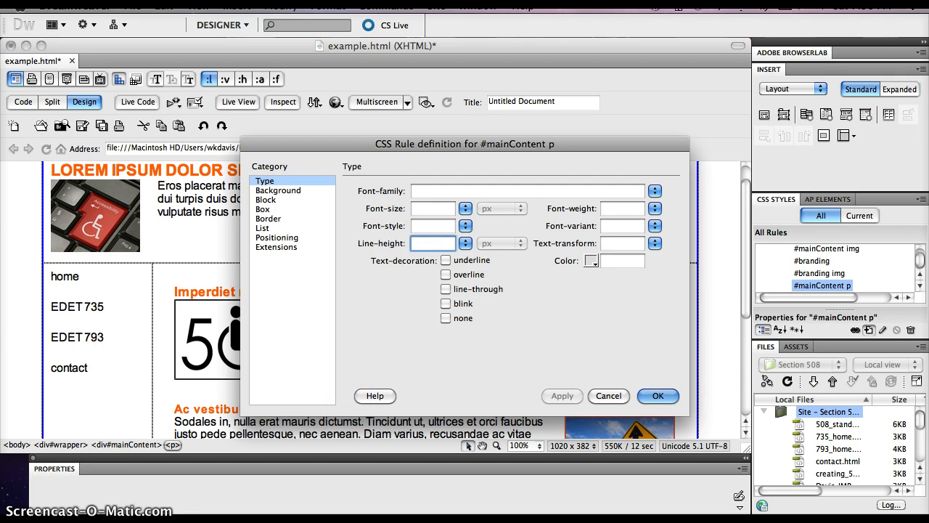
text(1)
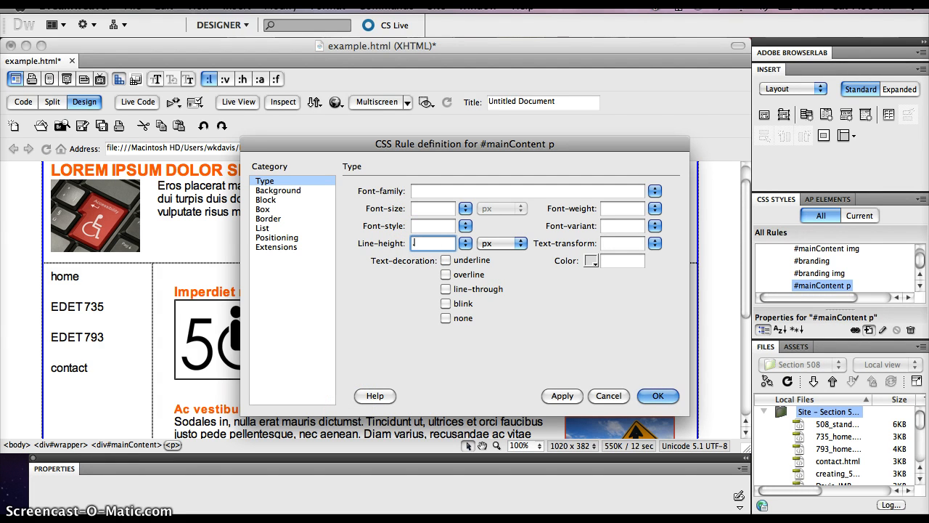
key(BackSpace)
text(1.5em)
click(562, 395)
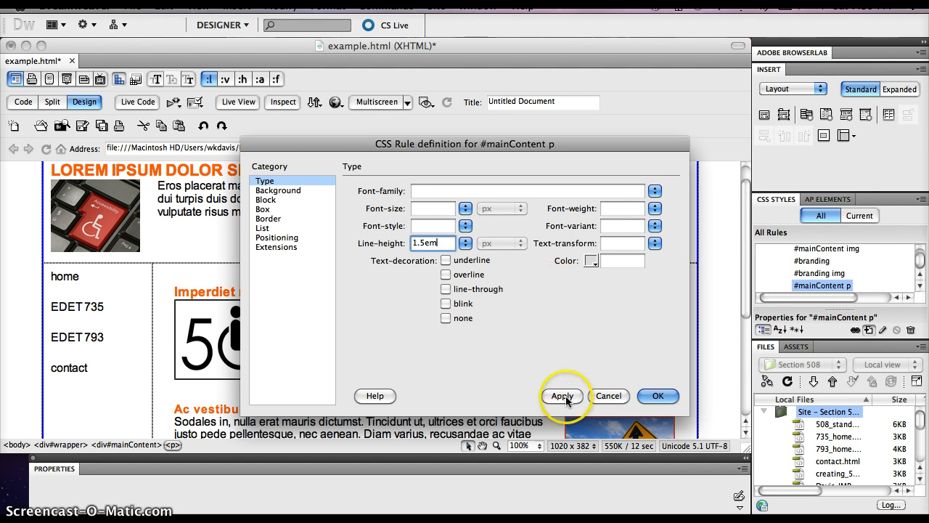
click(657, 395)
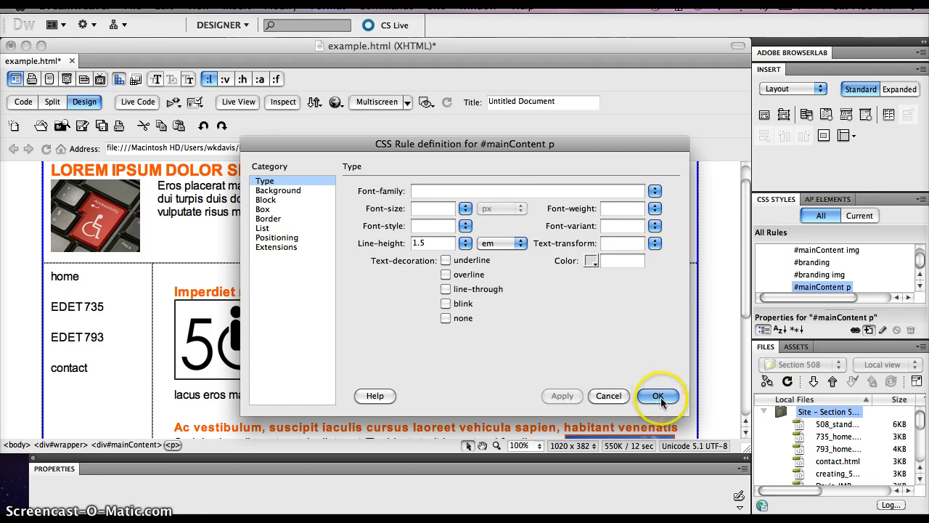
Step: Create a compound CSS rule for #branding p in this document, based on the paragraph beside the keyboard image
scroll(535, 321, down, 5)
scroll(536, 321, up, 6)
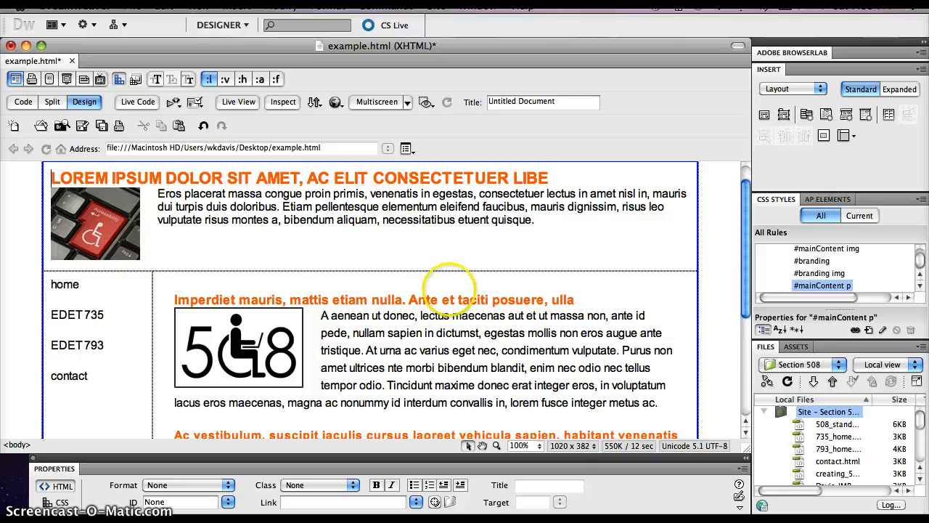
scroll(447, 321, down, 5)
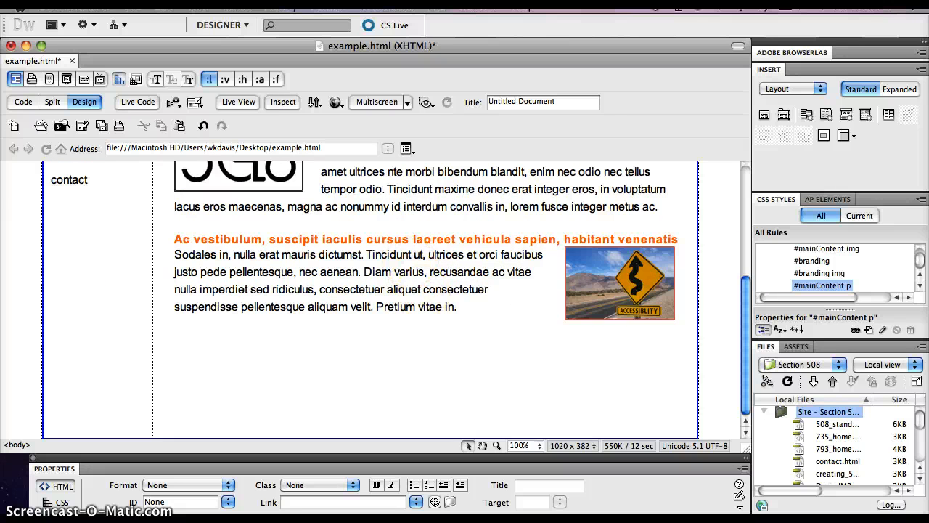
scroll(447, 321, up, 5)
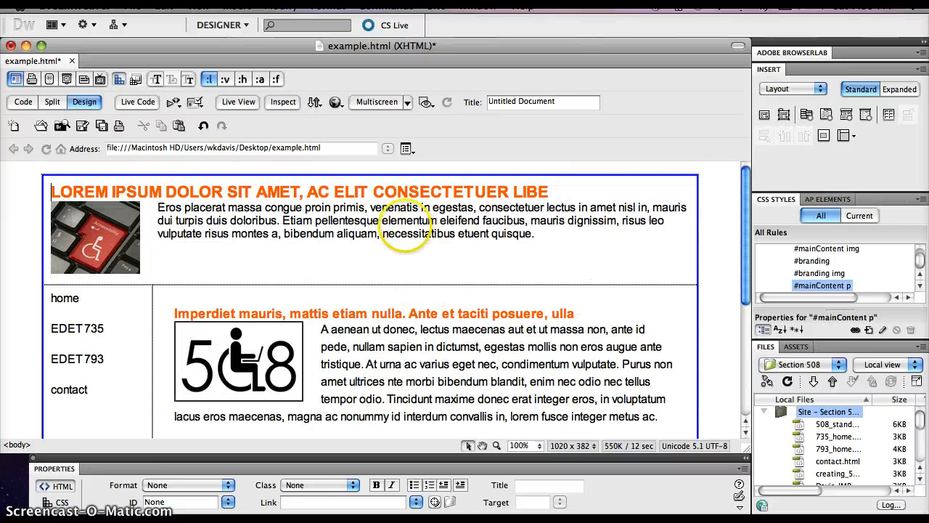
click(402, 223)
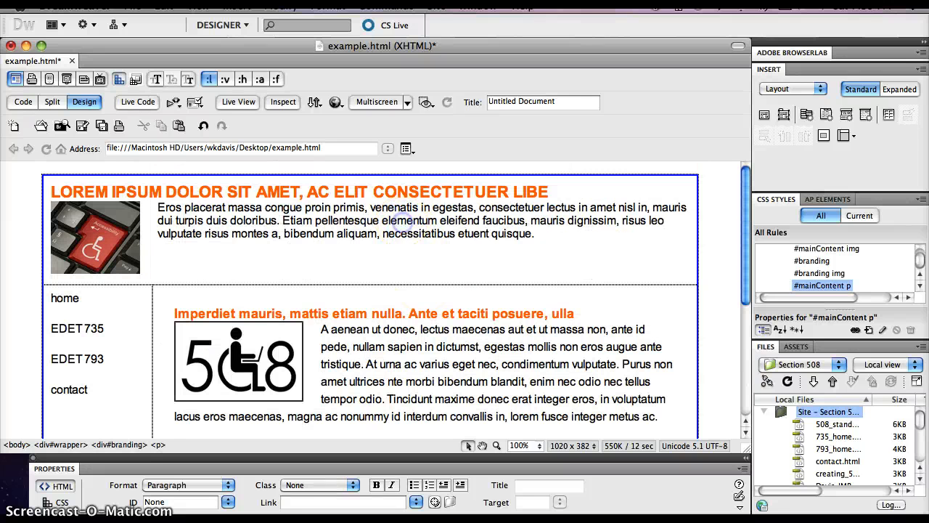
click(153, 444)
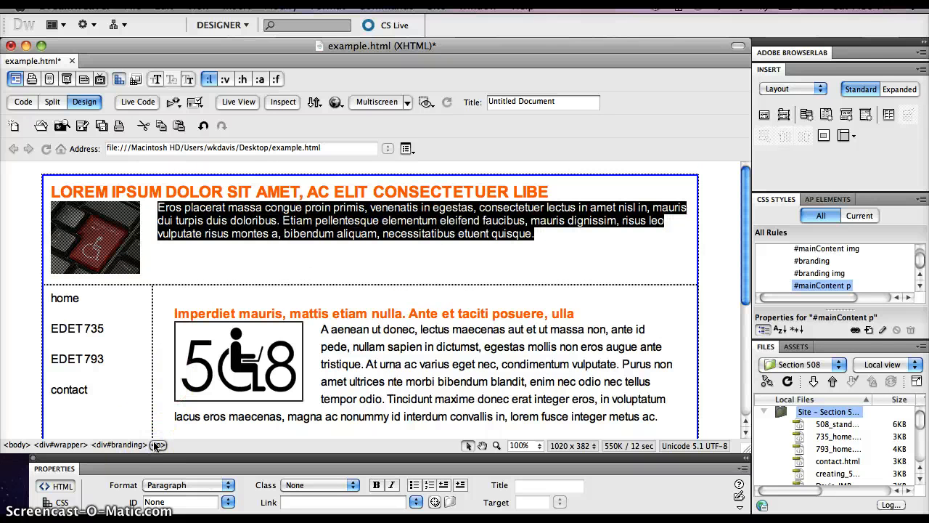
click(869, 330)
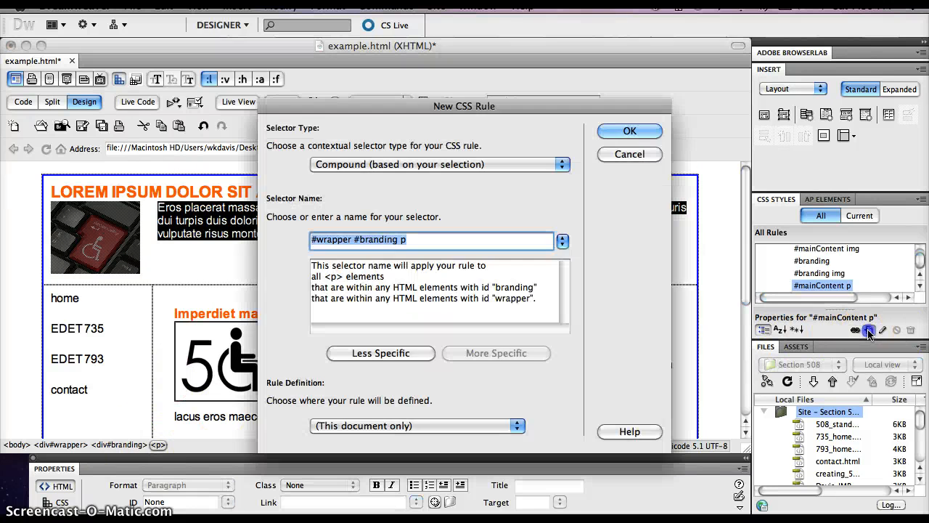
click(382, 351)
click(644, 130)
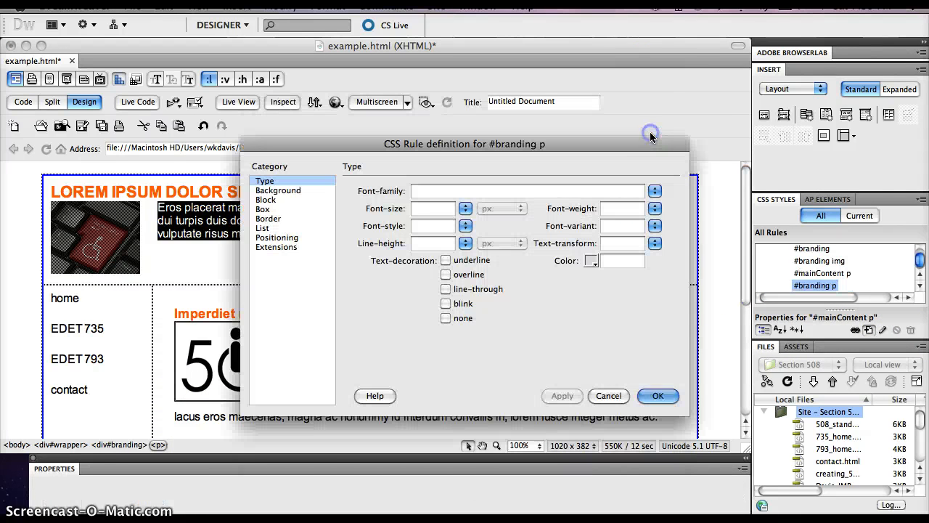
Step: Give the #branding p rule a line height of 1.5 em and save it
click(420, 244)
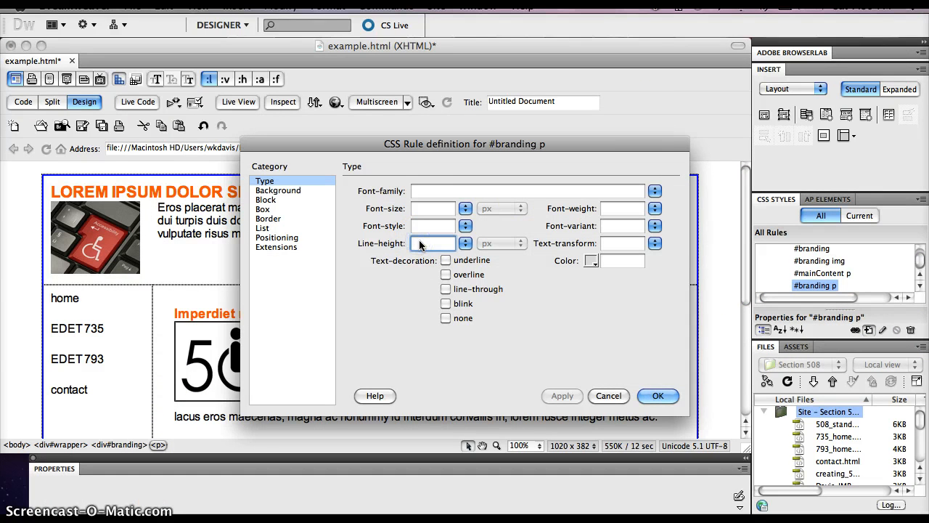
text(1.5)
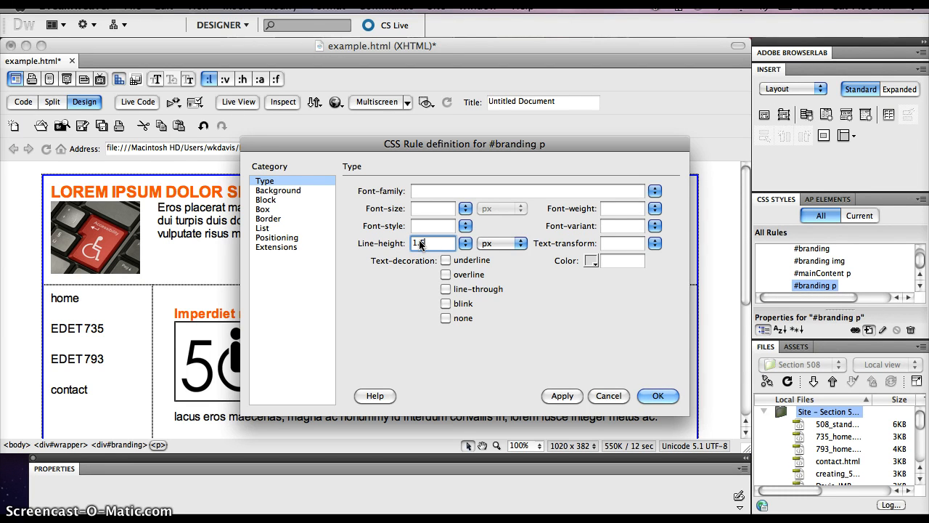
text(em)
click(562, 396)
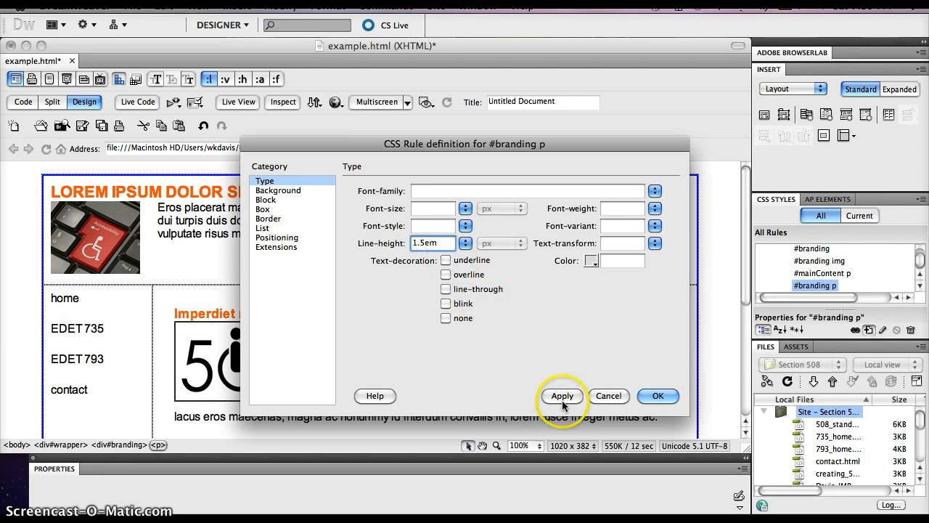
click(658, 396)
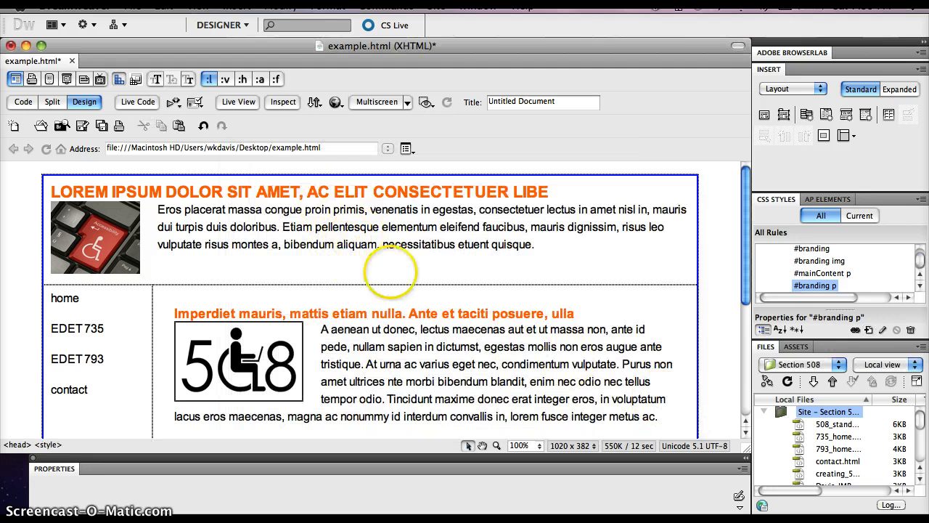
Step: Create a compound CSS rule for #mainContent h2 in this document, based on the "Imperdiet mauris" heading
scroll(370, 298, down, 5)
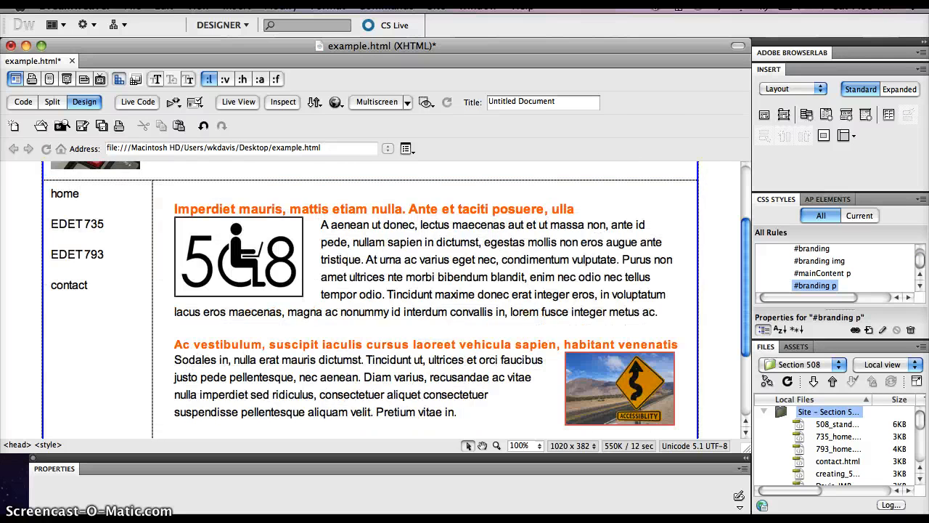
scroll(370, 297, up, 3)
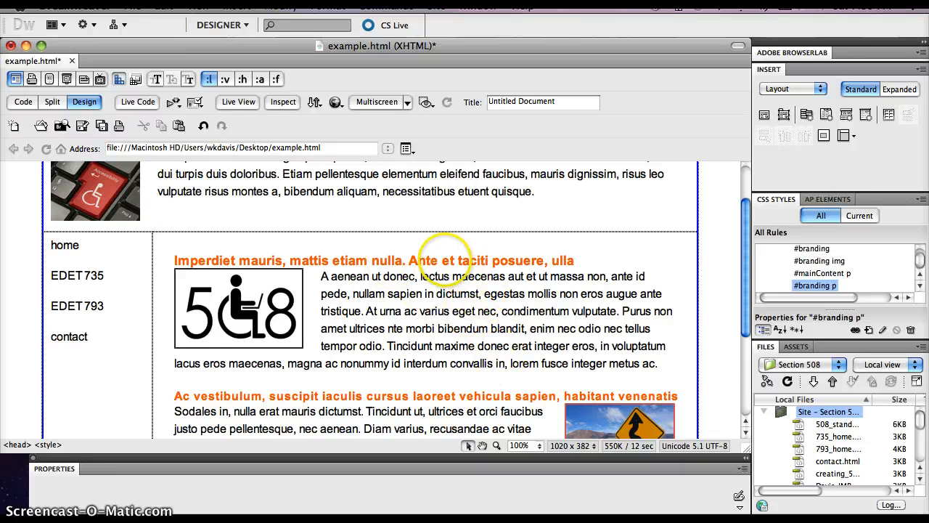
click(447, 259)
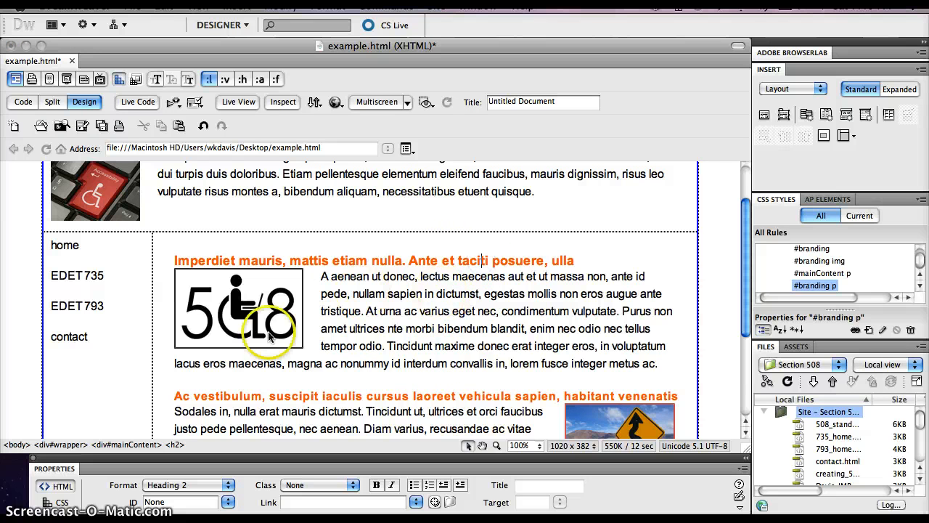
click(176, 445)
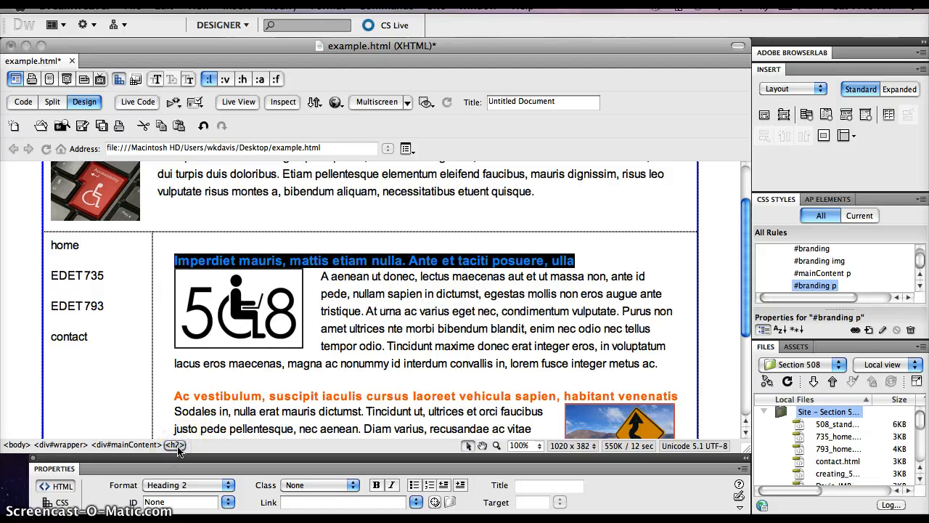
click(869, 330)
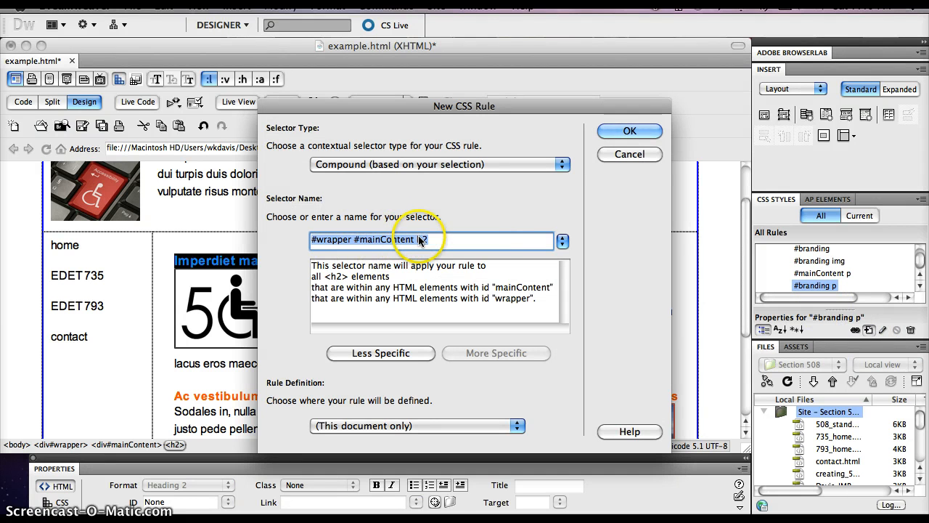
click(381, 354)
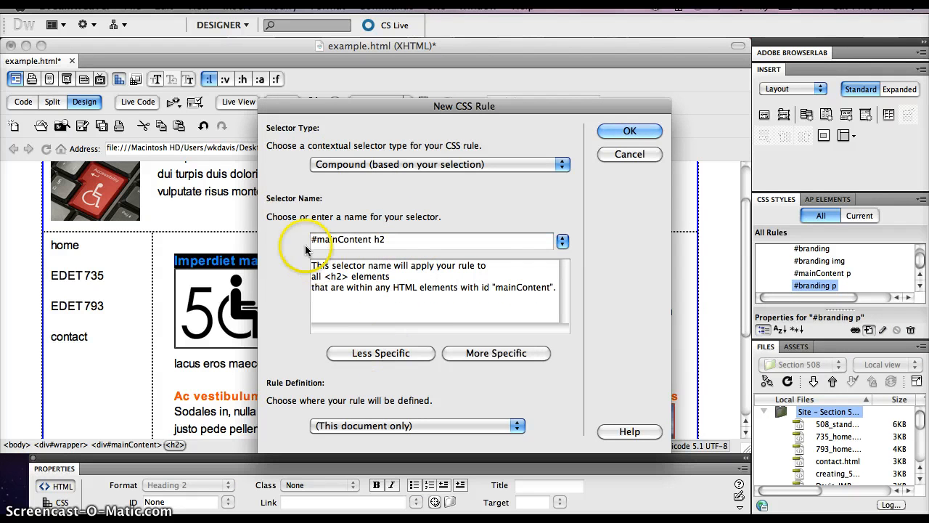
click(629, 131)
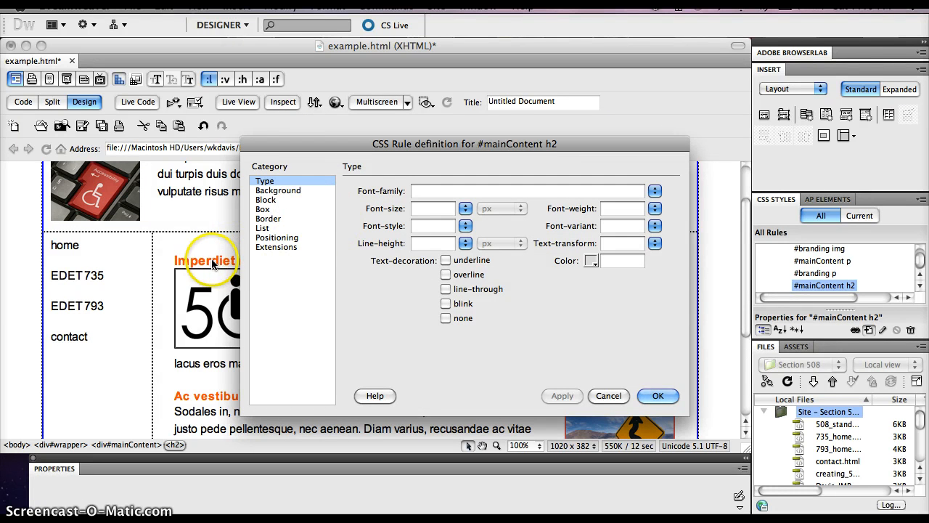
Step: Set only the bottom margin of the #mainContent h2 rule to .6em, leaving the other margins empty, and save the rule
click(265, 209)
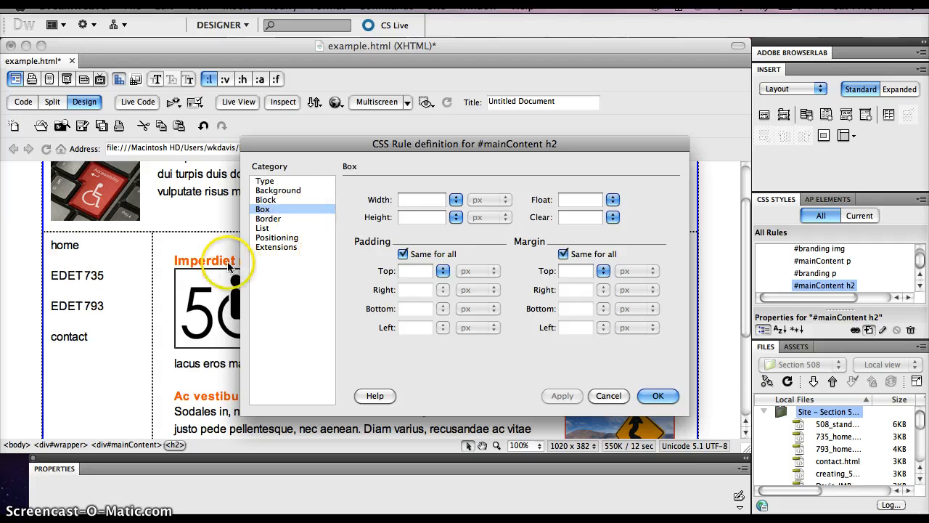
click(564, 255)
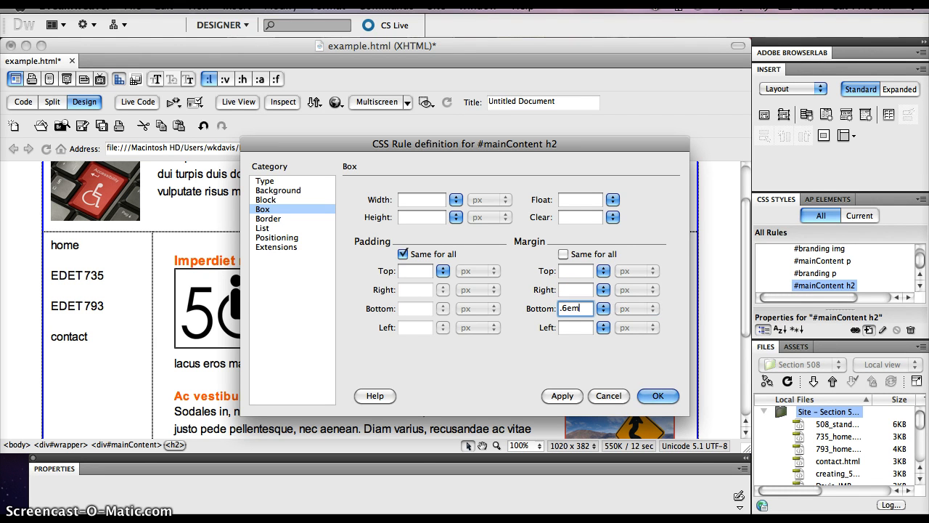
click(562, 396)
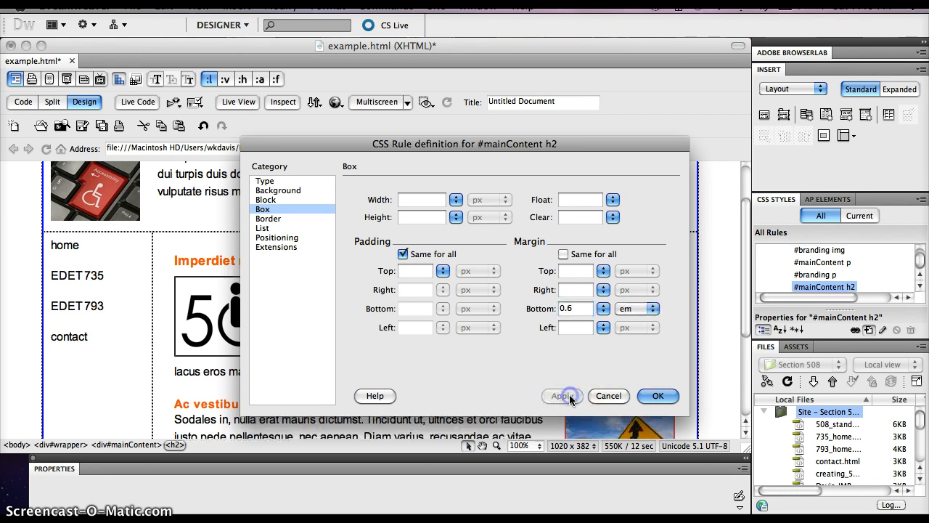
click(657, 396)
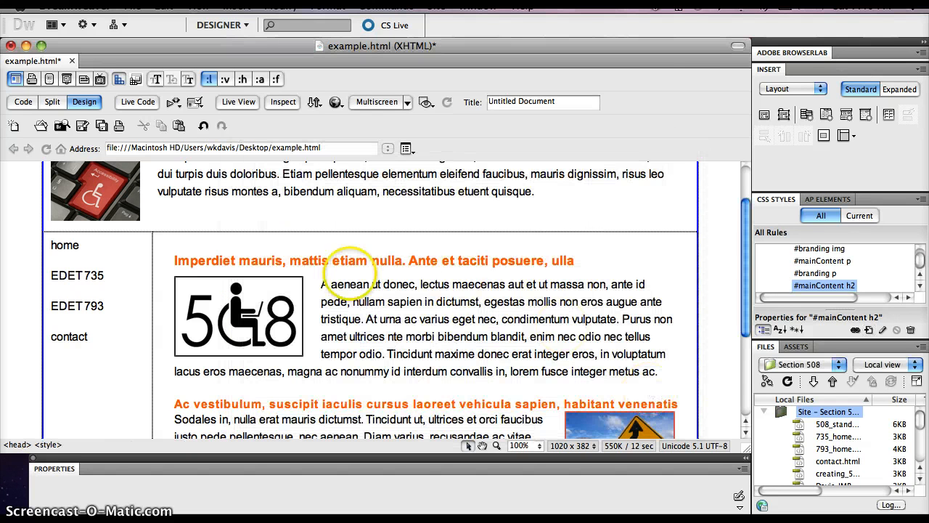
scroll(367, 315, down, 3)
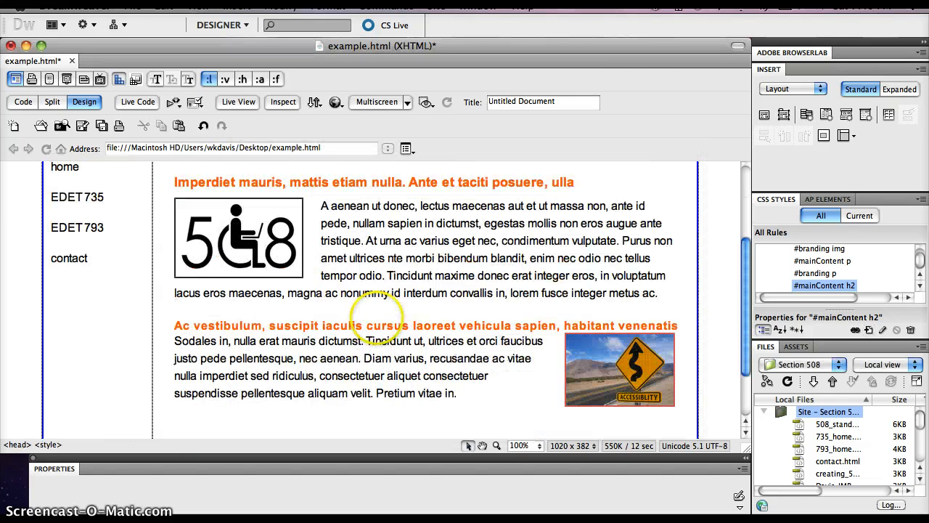
Step: Create a compound CSS rule for #mainContent h3 in this document, based on the "Ac vestibulum" heading
click(387, 324)
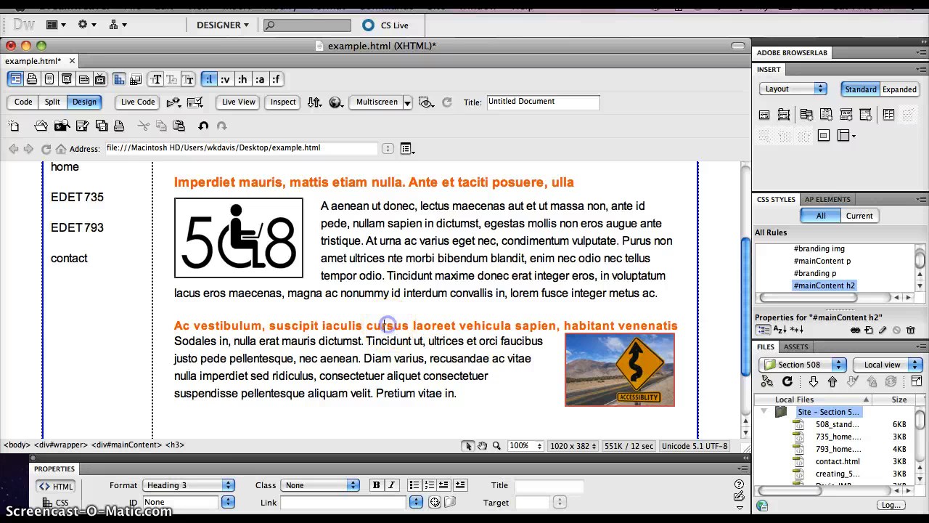
click(174, 444)
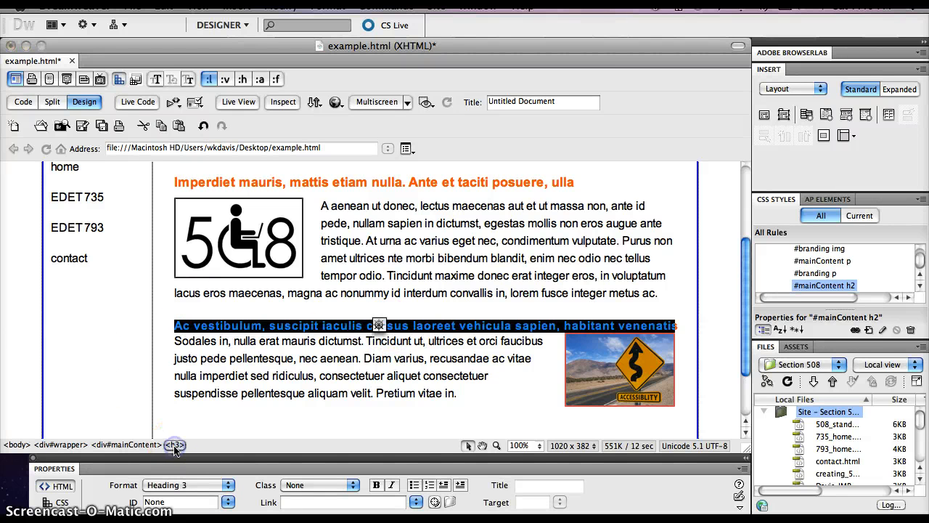
click(869, 329)
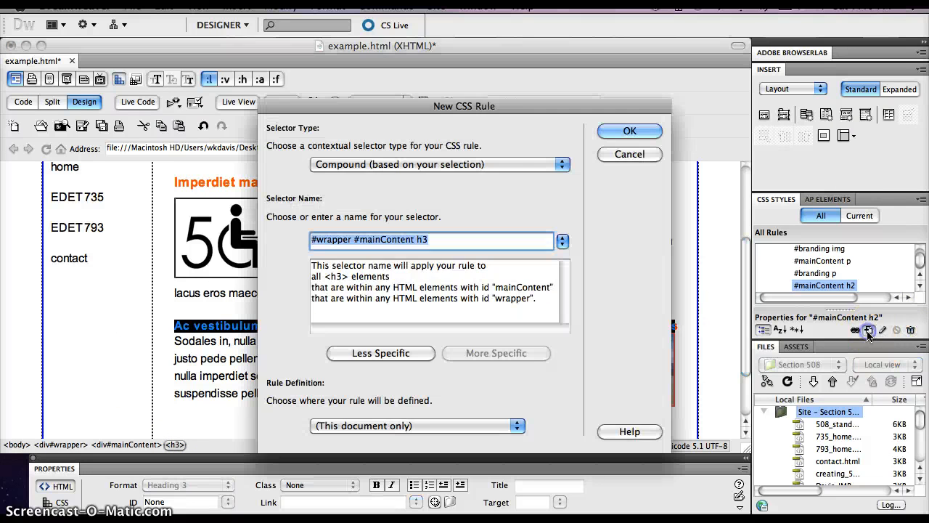
click(380, 354)
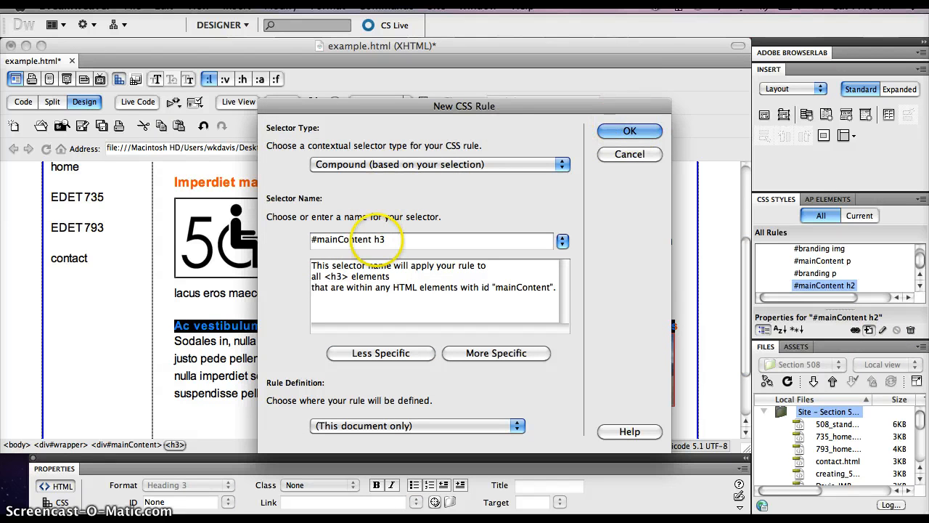
click(631, 131)
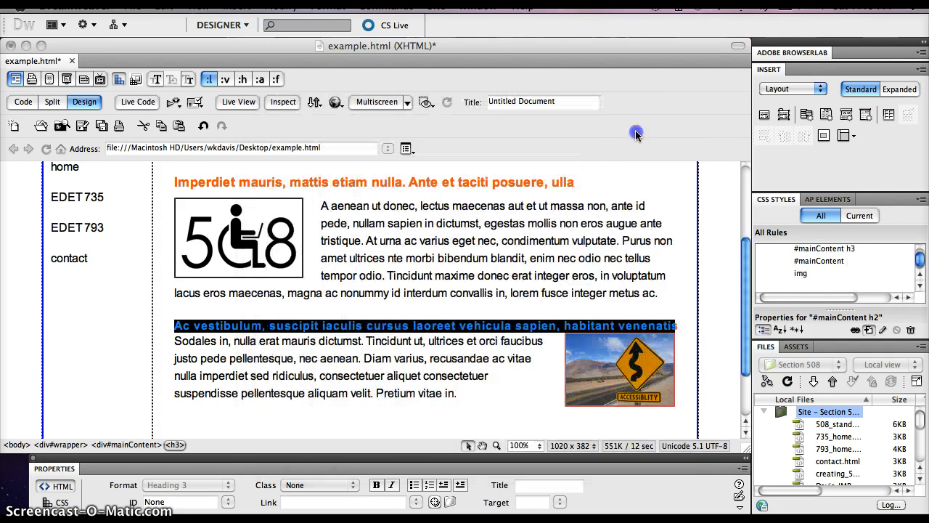
Step: Set only the bottom margin of the #mainContent h3 rule to 0.6 em and save the rule
click(263, 209)
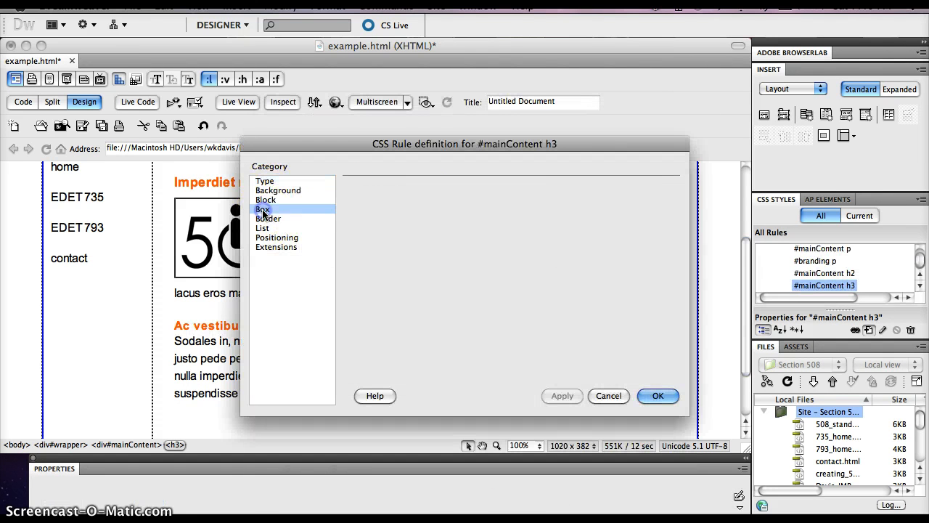
click(562, 255)
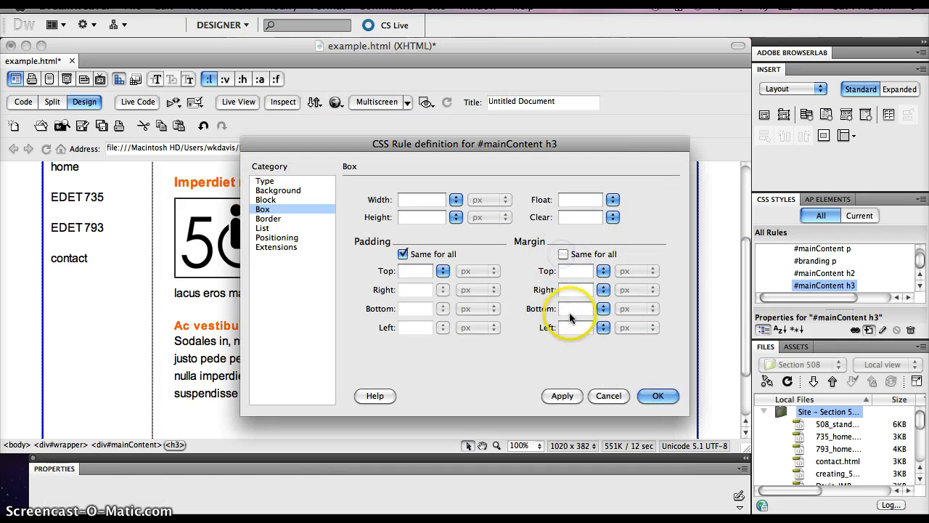
click(574, 309)
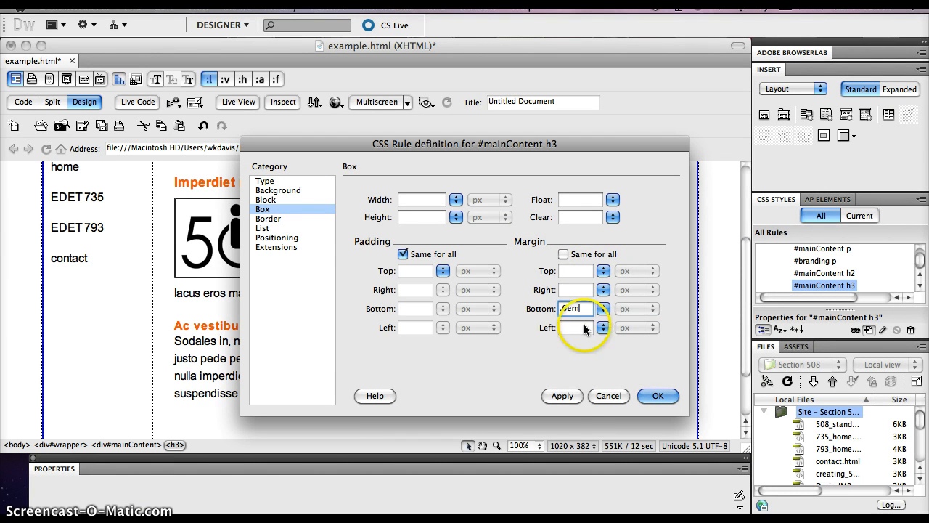
text(0.6em)
click(561, 396)
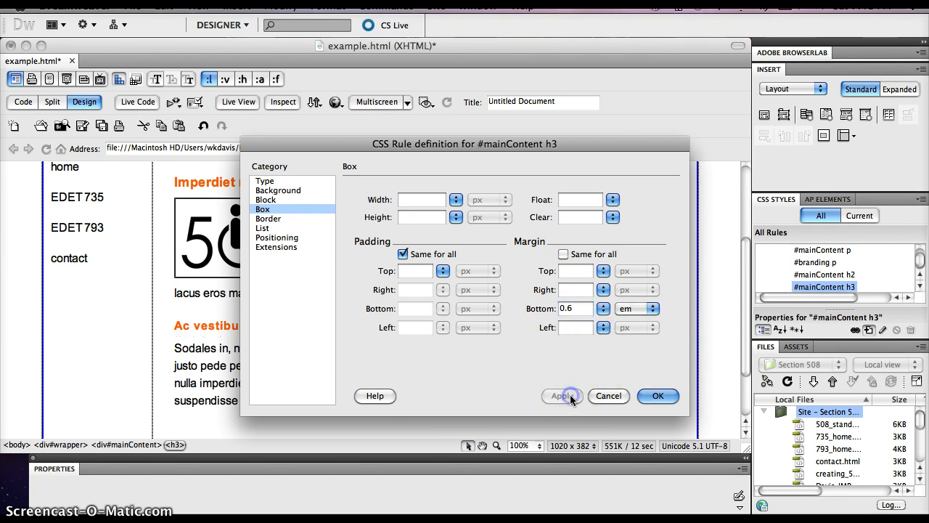
click(657, 396)
Step: Create a compound CSS rule for #branding h1 in this document, based on the "LOREM IPSUM DOLOR" heading
scroll(415, 332, up, 5)
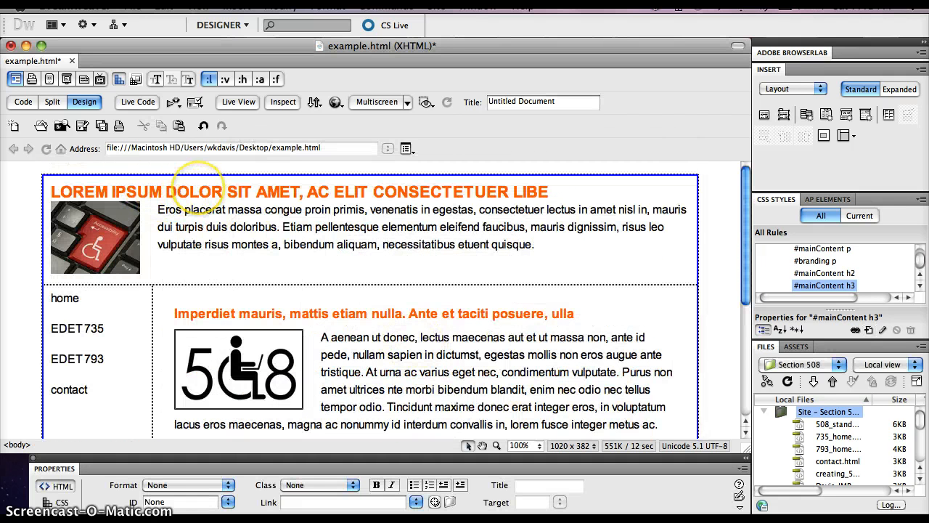
click(198, 188)
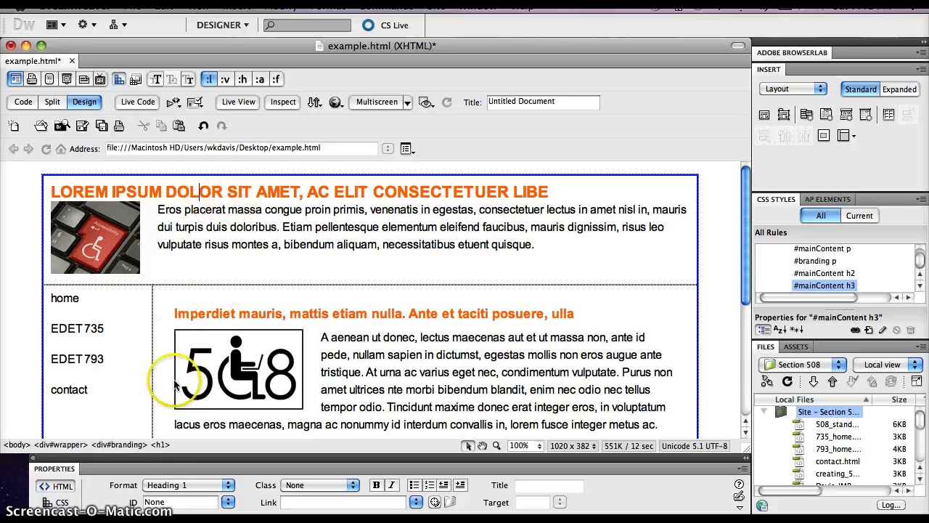
click(159, 445)
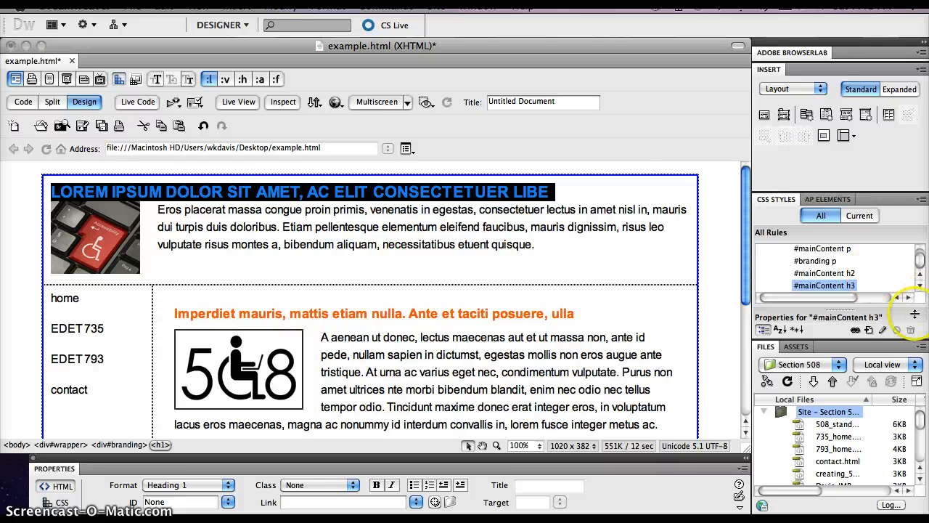
click(868, 328)
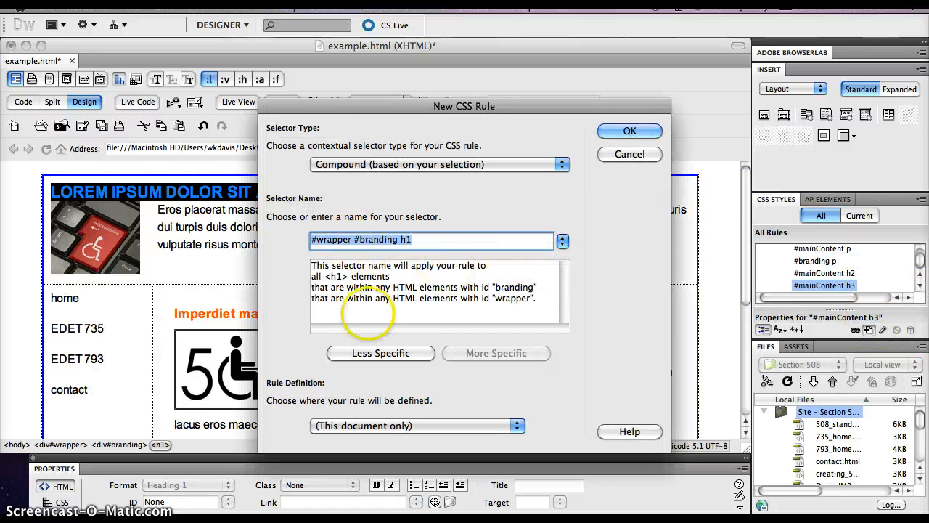
click(384, 356)
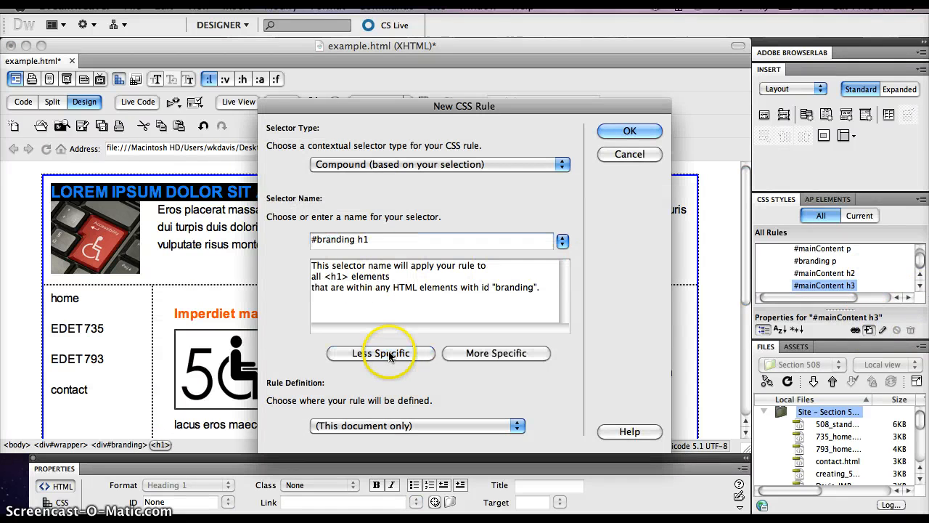
click(622, 131)
Step: Give the #branding h1 rule a bottom margin of .6em, with the other margins empty, and save it
click(263, 210)
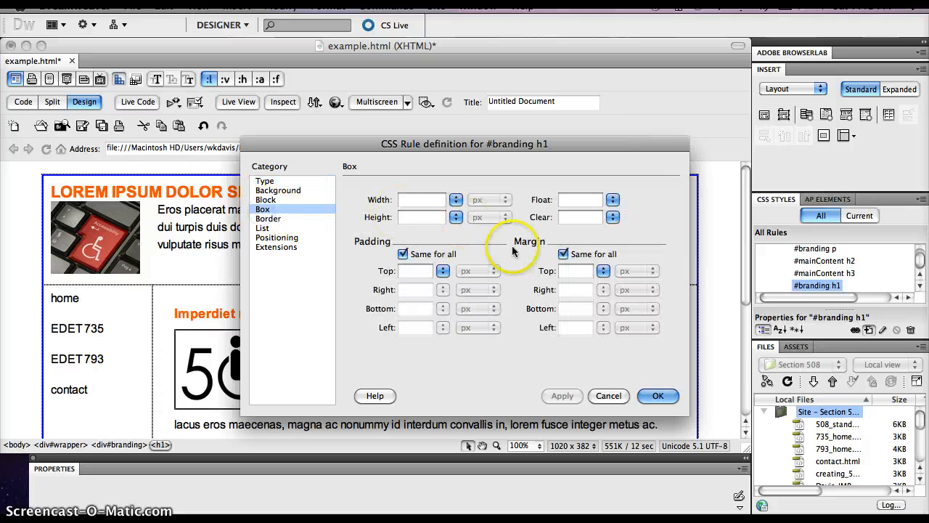
click(562, 254)
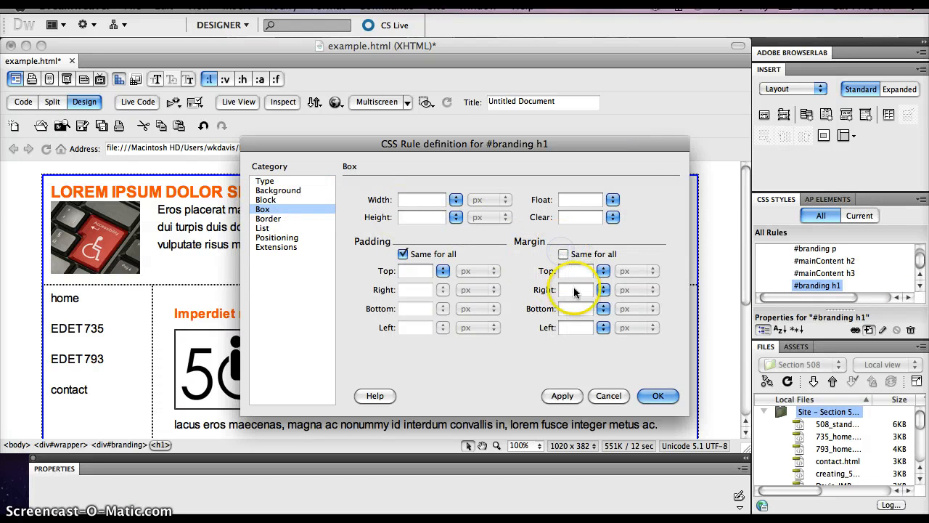
click(562, 309)
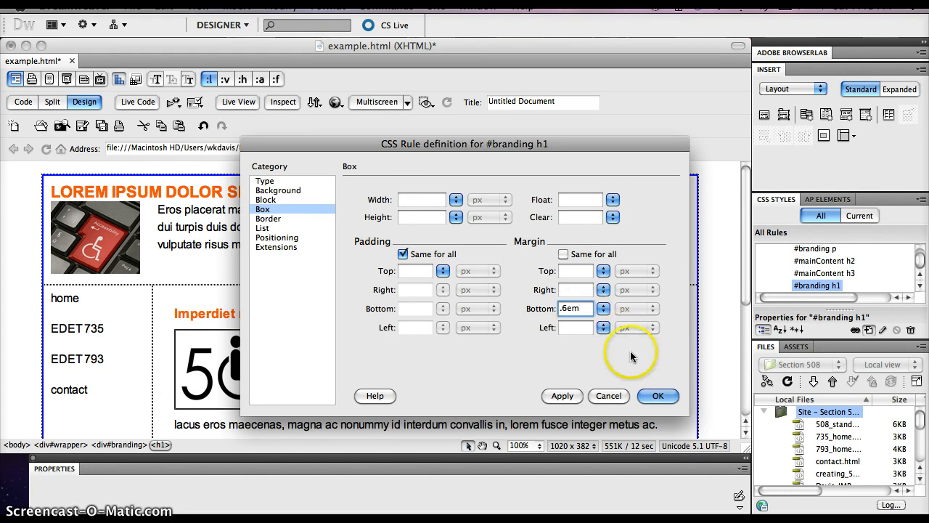
click(563, 397)
click(657, 394)
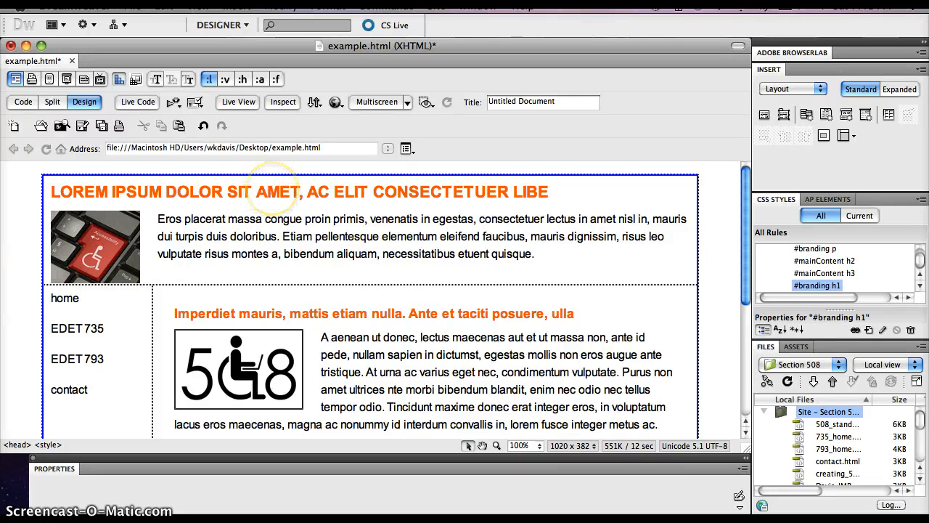
Step: Center-align the "LOREM IPSUM DOLOR" heading in the branding section and save the page
click(268, 192)
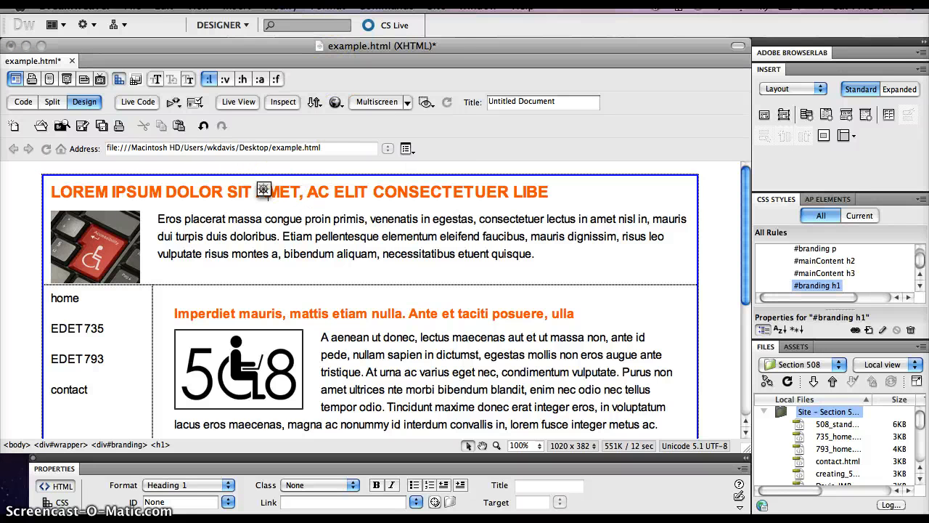
click(328, 8)
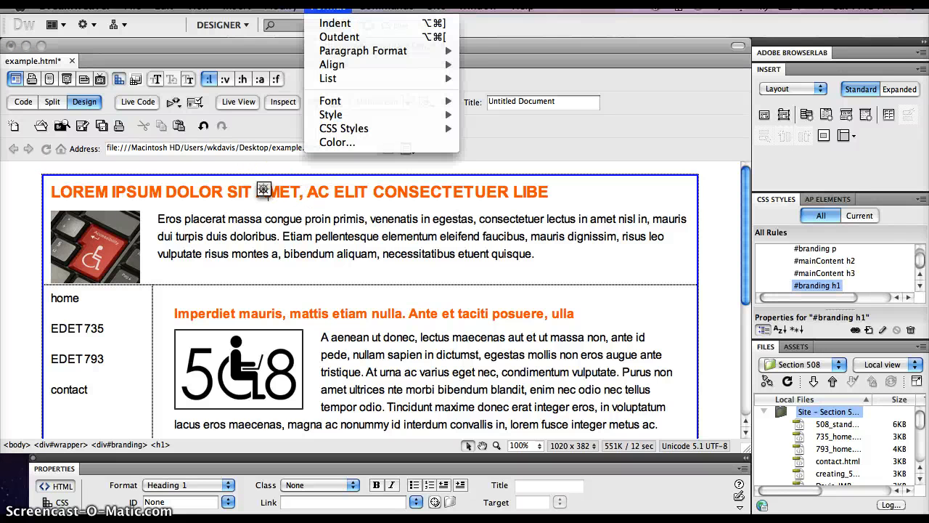
mouse_move(342, 65)
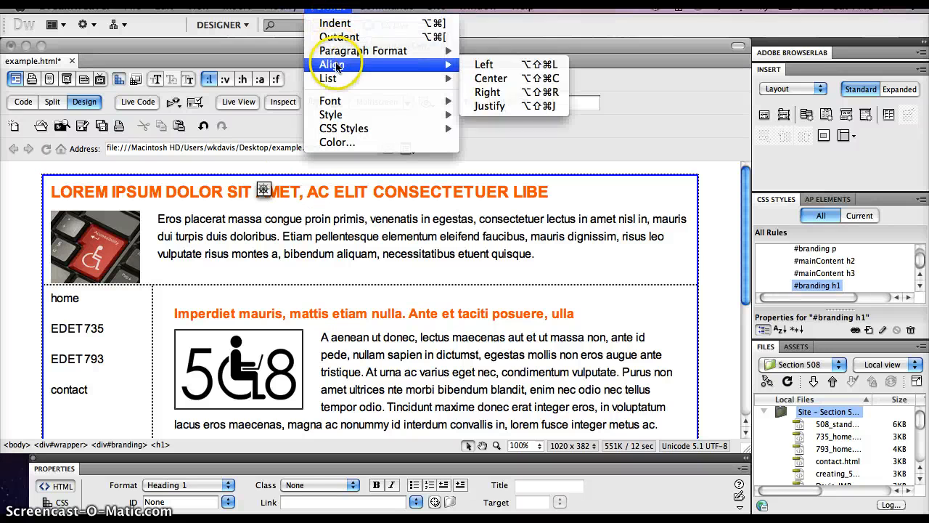
click(532, 78)
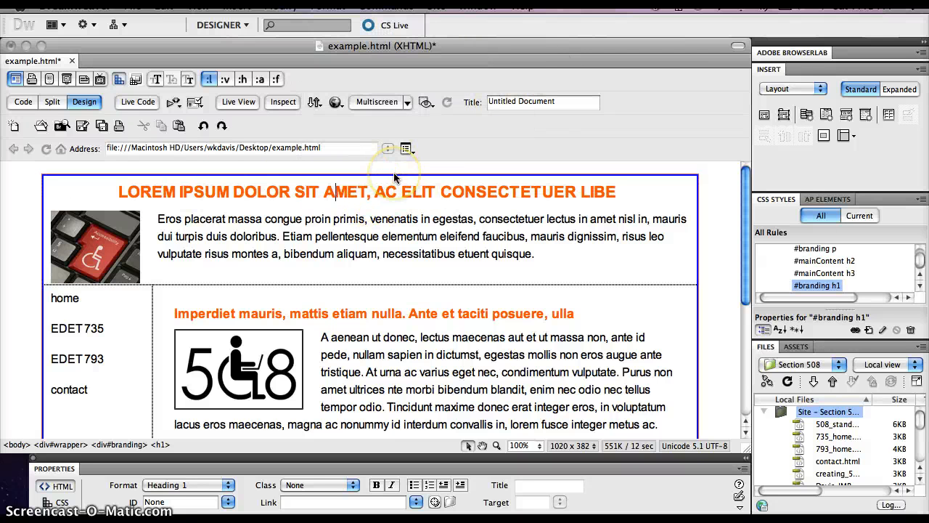
scroll(374, 249, down, 5)
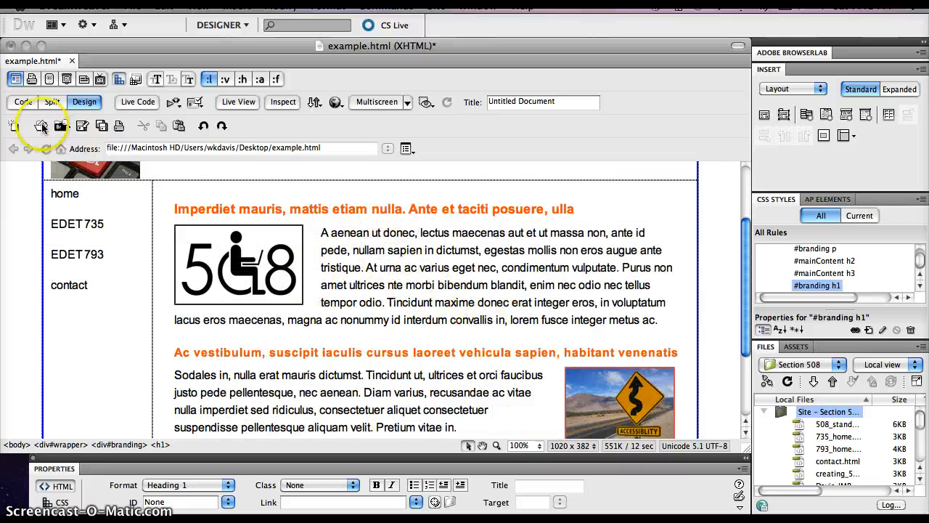
click(81, 128)
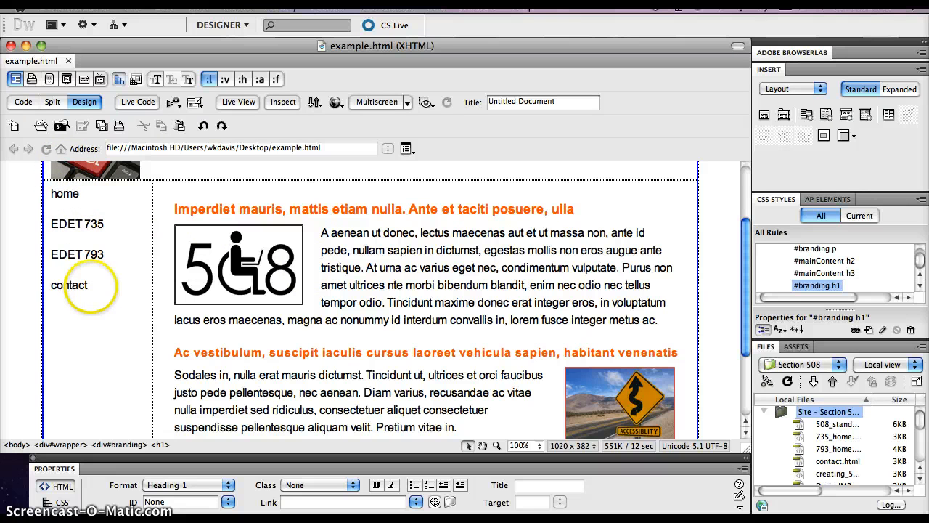
Step: Convert the four site navigation entries, from home to contact, into an unordered list
drag(86, 284, 54, 203)
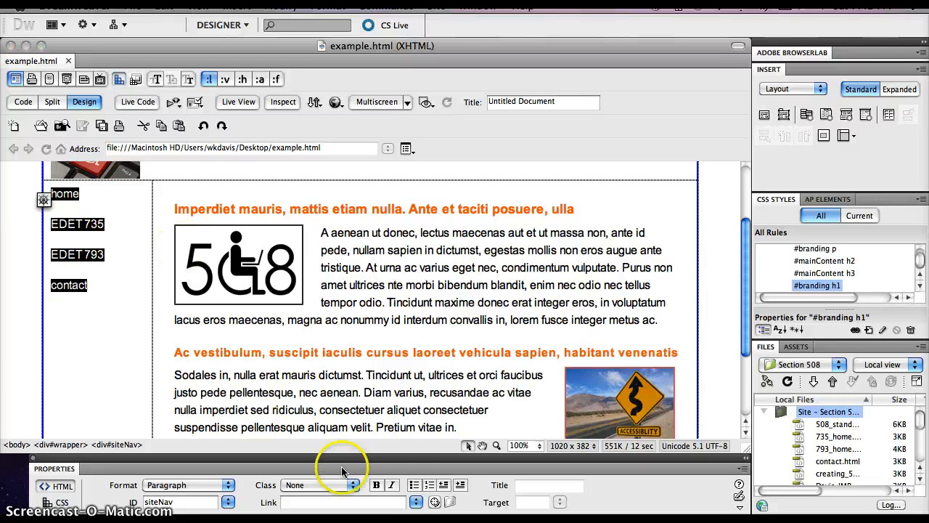
click(414, 488)
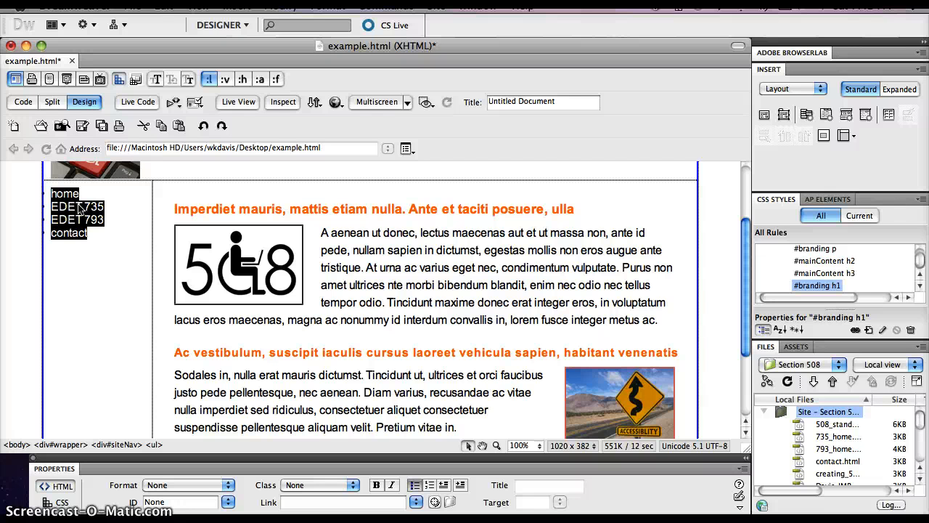
click(103, 246)
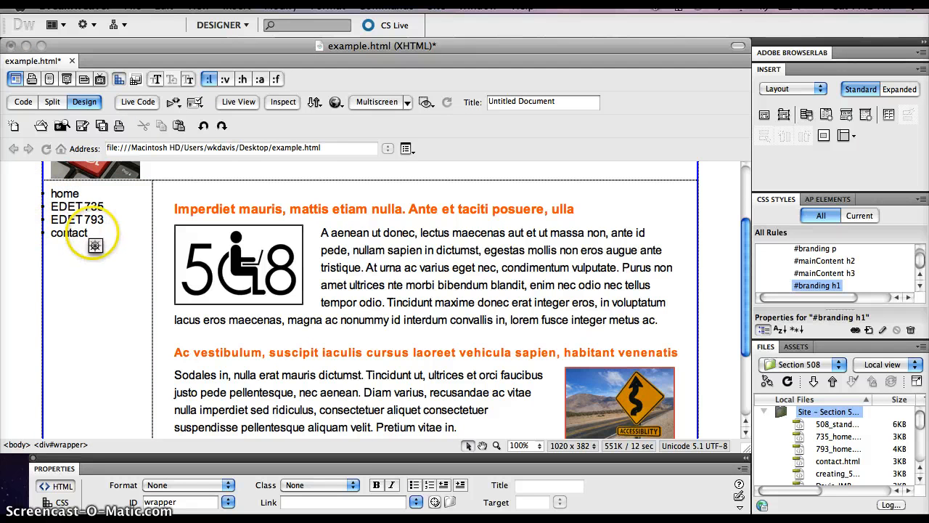
drag(94, 245, 58, 193)
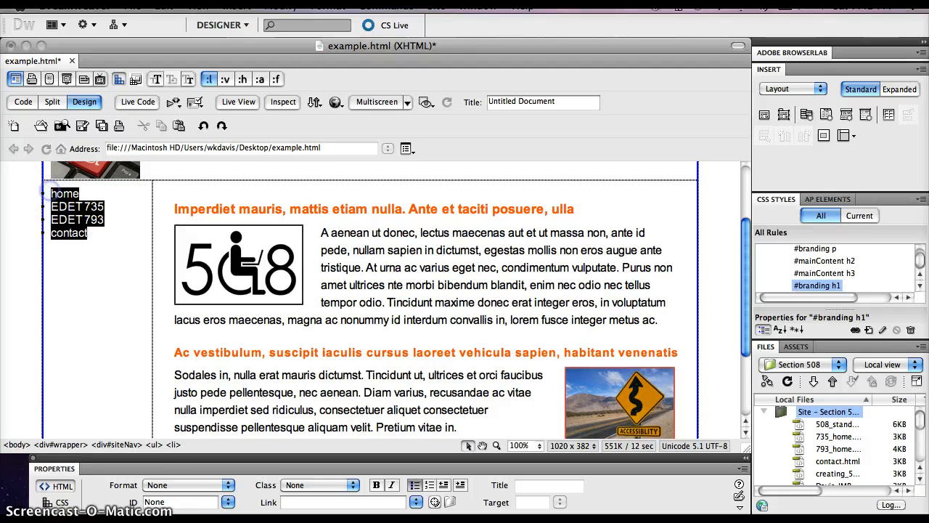
click(154, 445)
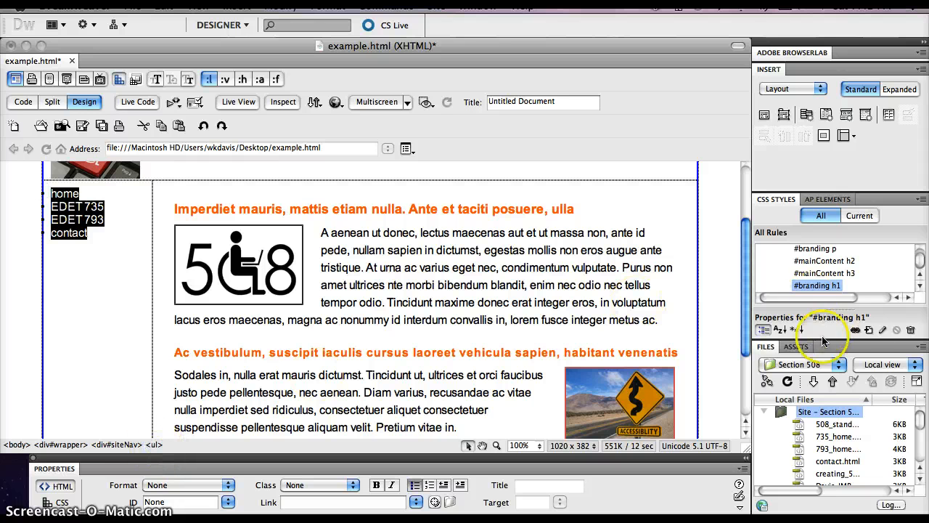
click(868, 329)
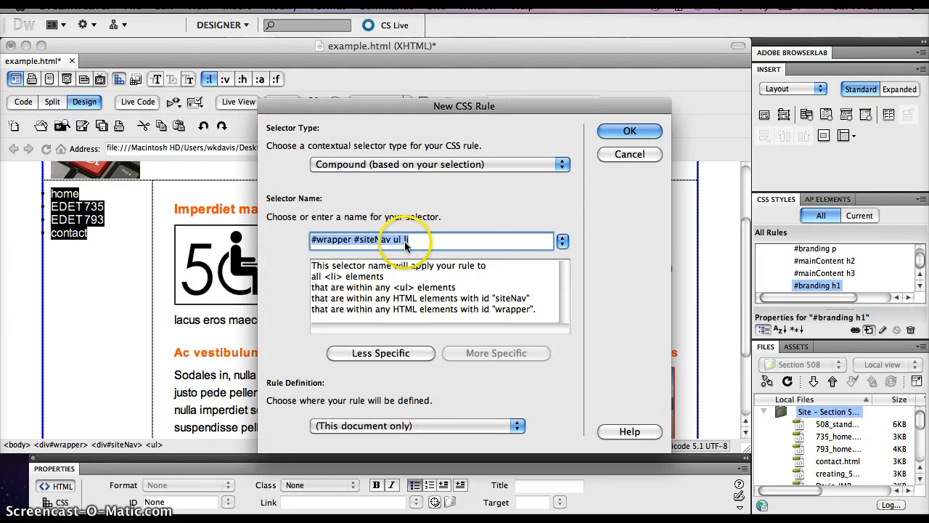
click(628, 155)
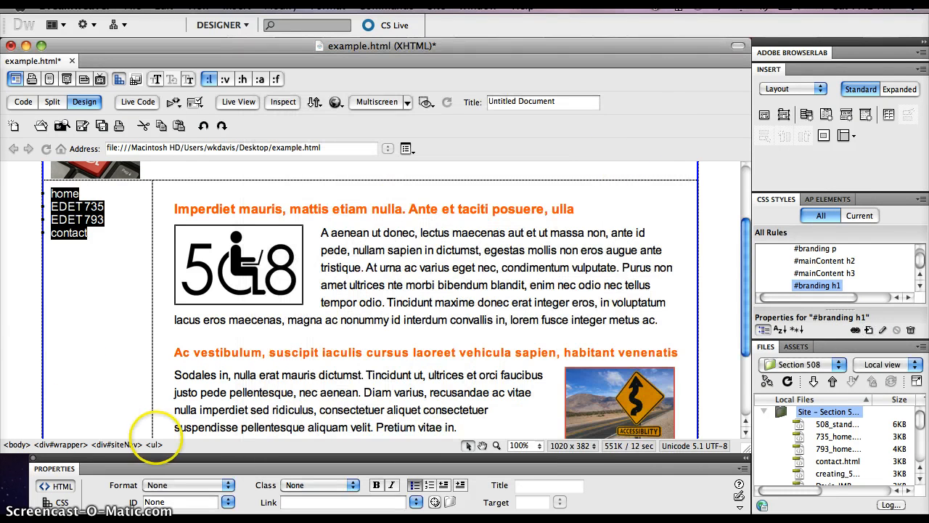
Step: Create a compound CSS rule for #siteNav ul in this document, based on the site navigation list
click(94, 317)
click(85, 219)
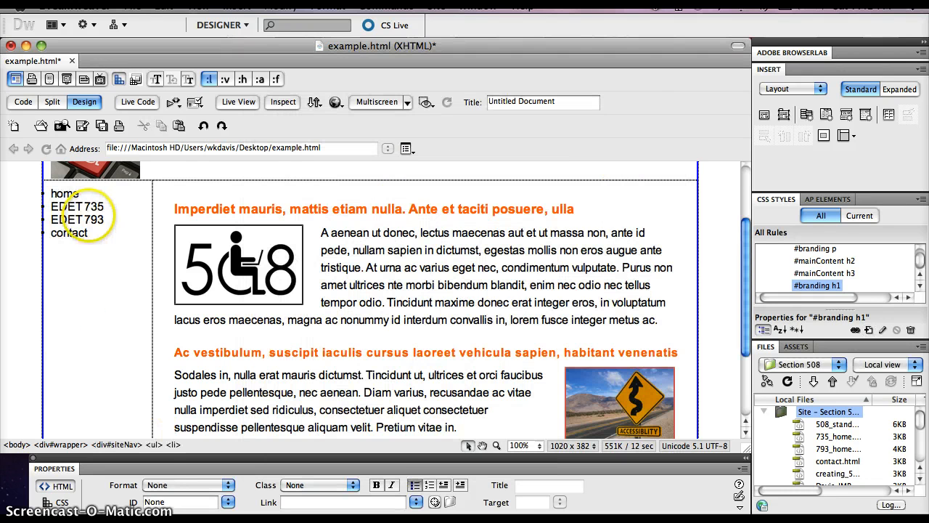
click(154, 445)
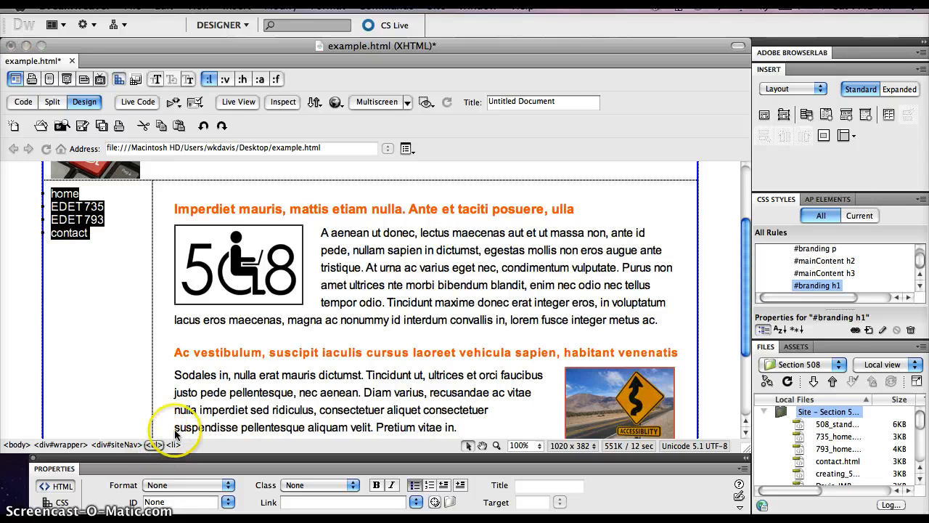
click(868, 330)
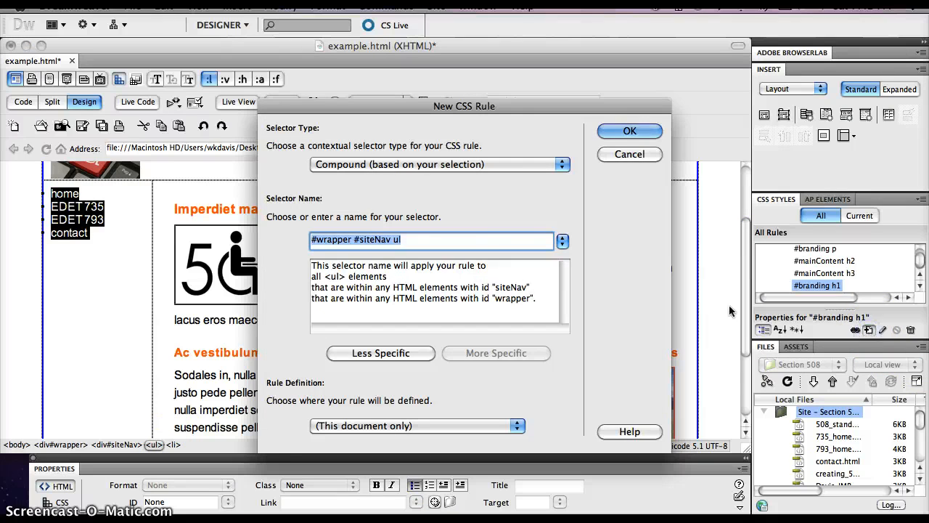
click(377, 355)
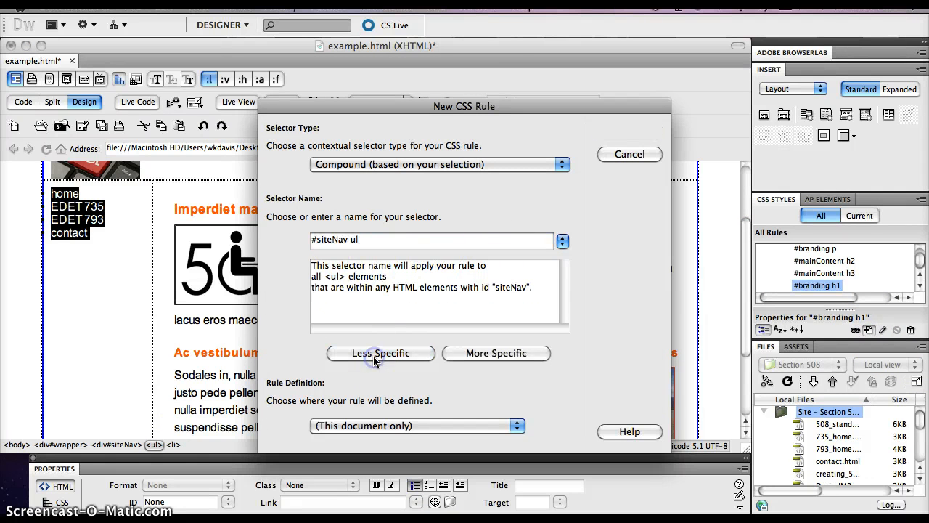
click(630, 130)
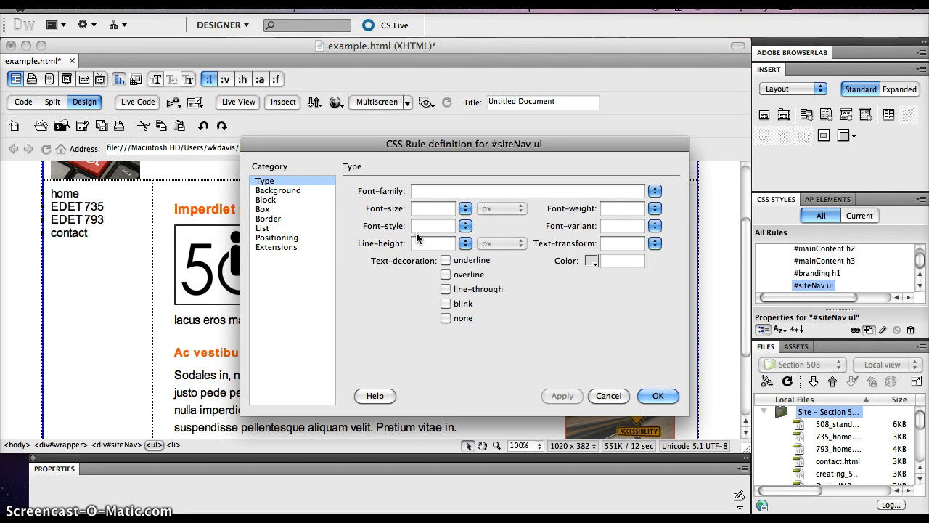
Step: Set the list-style-type of the #siteNav ul rule to none and save the rule
click(260, 209)
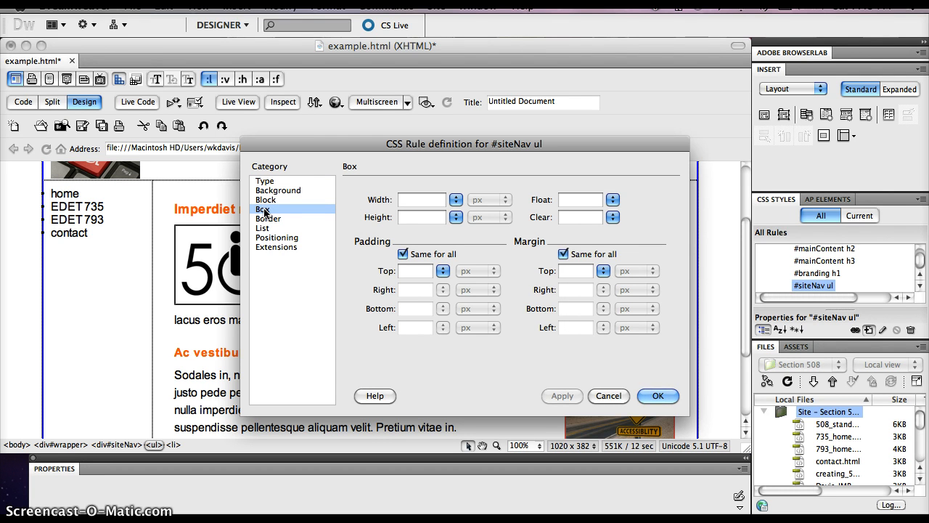
click(263, 229)
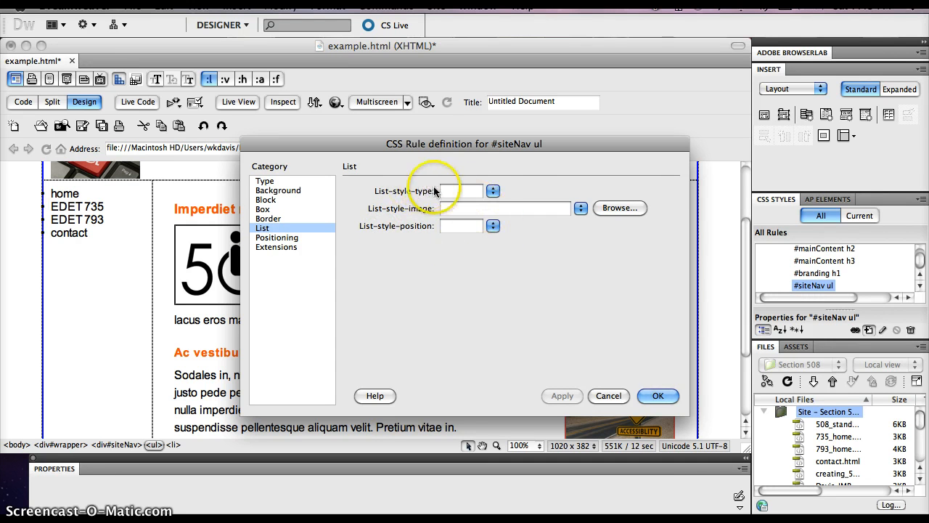
click(493, 192)
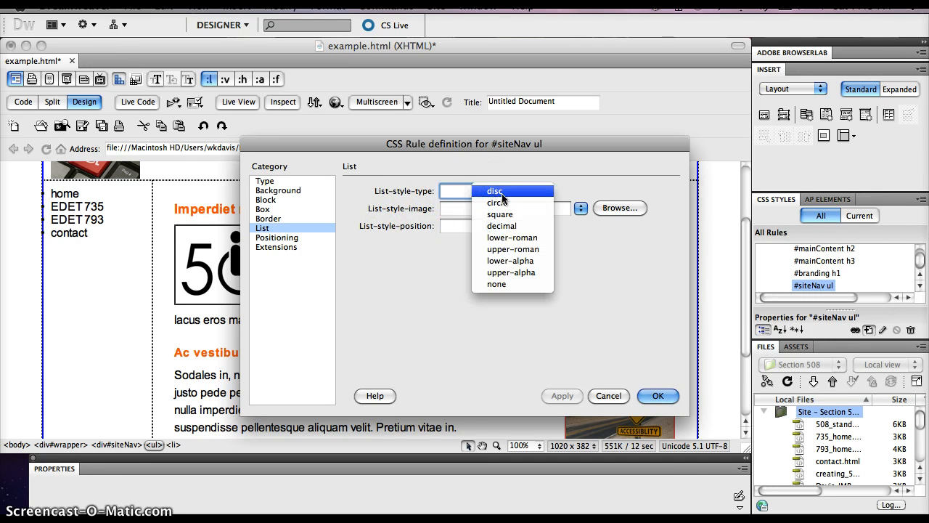
click(502, 284)
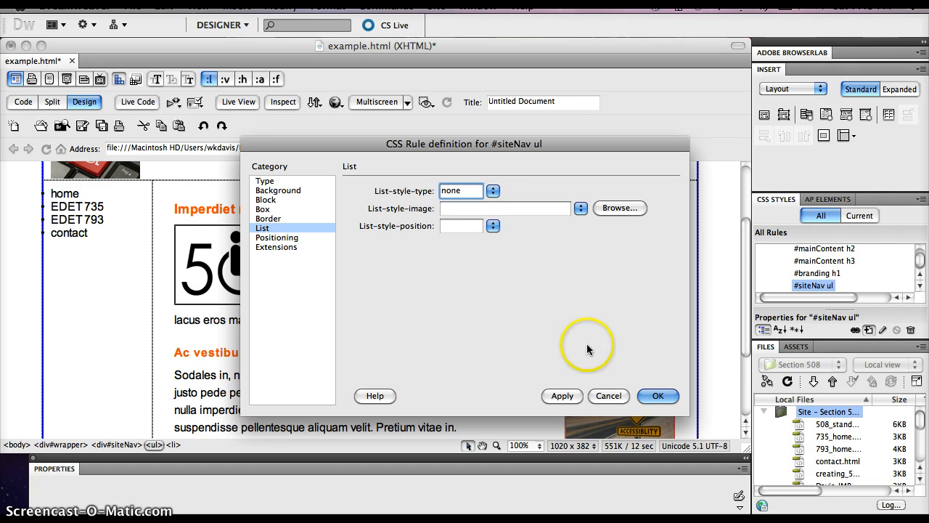
click(564, 395)
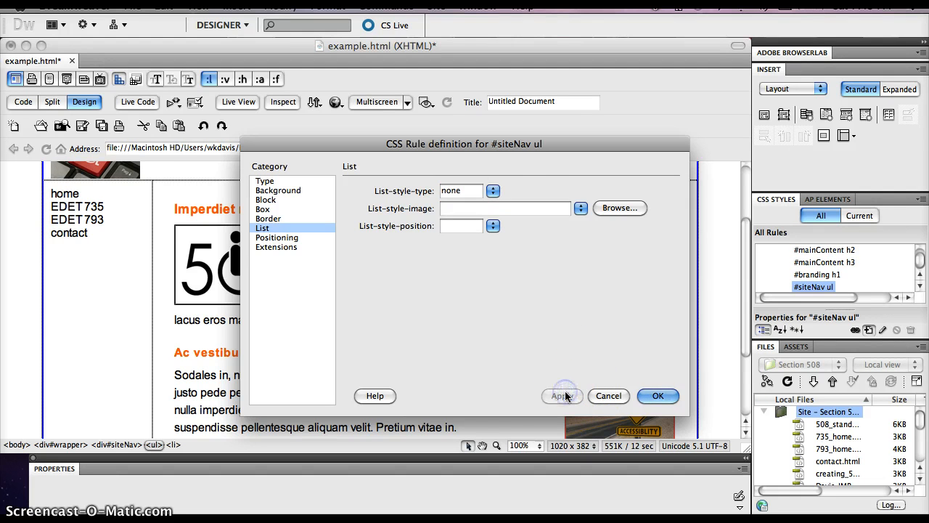
click(667, 396)
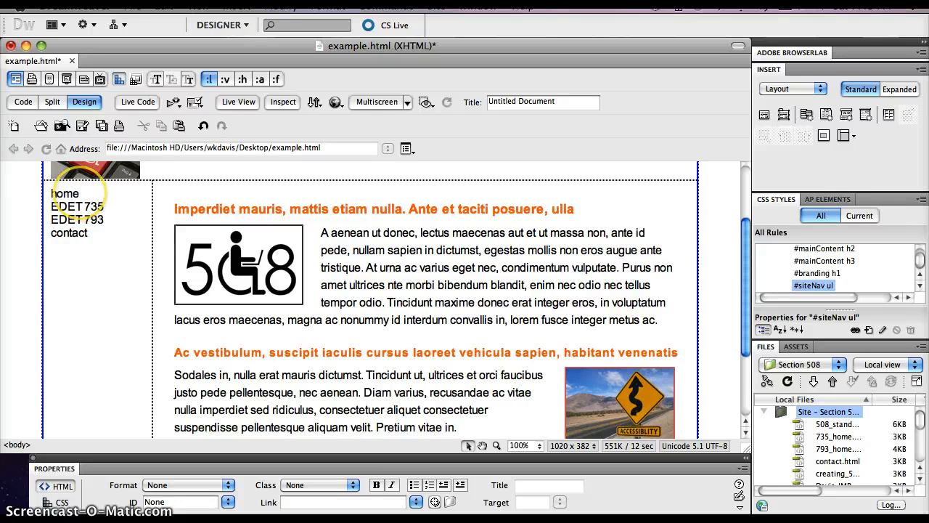
Step: Turn the home and EDET 735 navigation entries into placeholder links pointing to #
click(80, 193)
drag(53, 193, 51, 193)
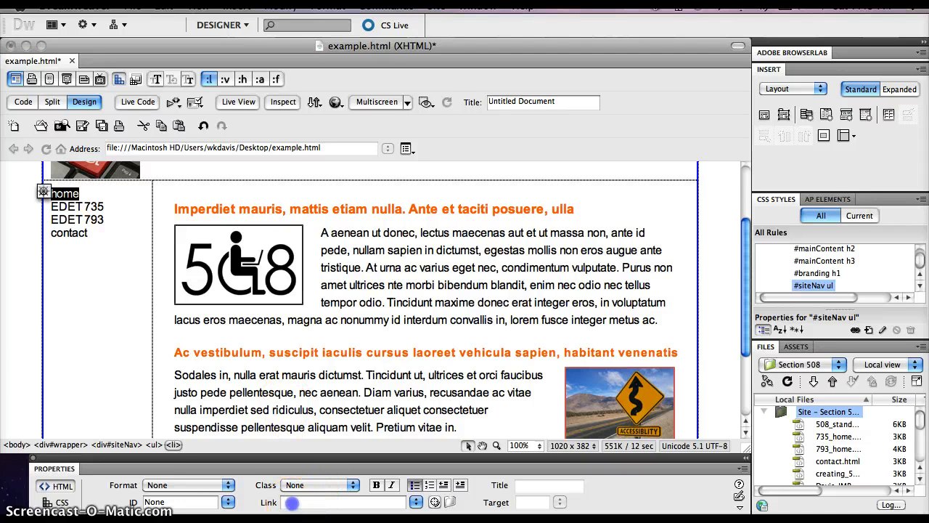
click(293, 500)
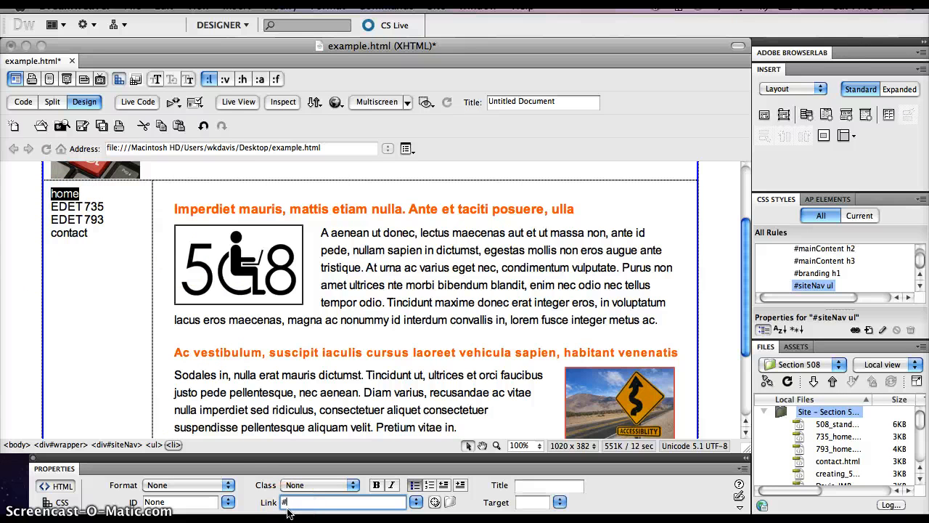
click(97, 263)
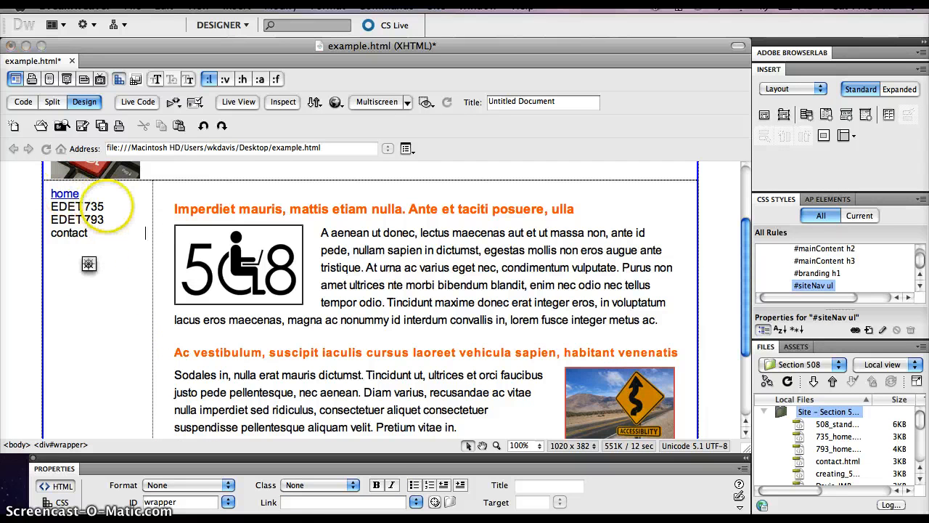
drag(106, 206, 49, 207)
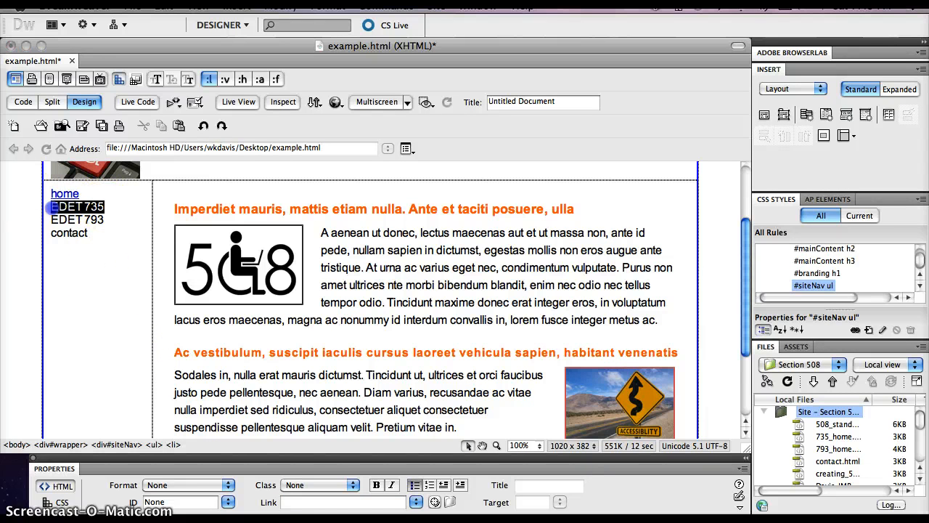
click(289, 500)
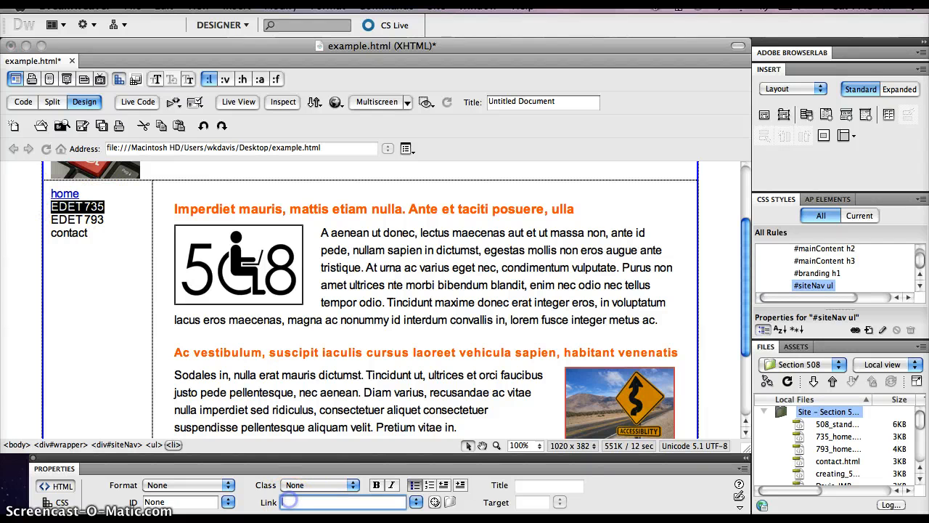
text(#)
key(Return)
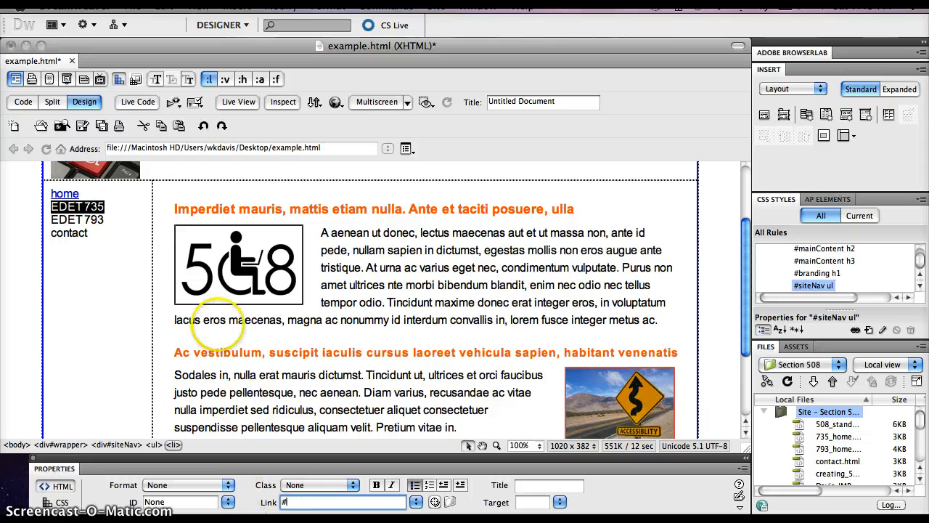
Step: Turn the EDET 793 and contact entries into placeholder links pointing to #, and check the navigation in Live View
drag(105, 219, 77, 218)
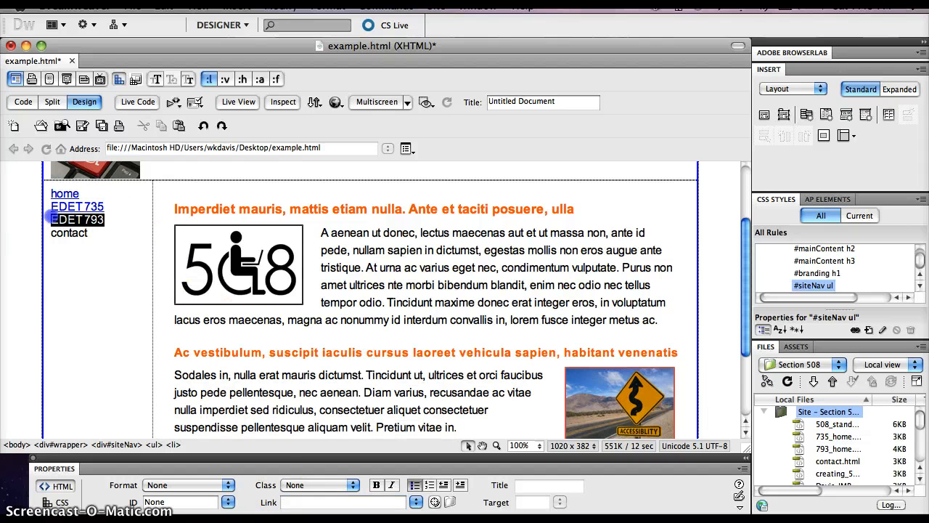
click(305, 502)
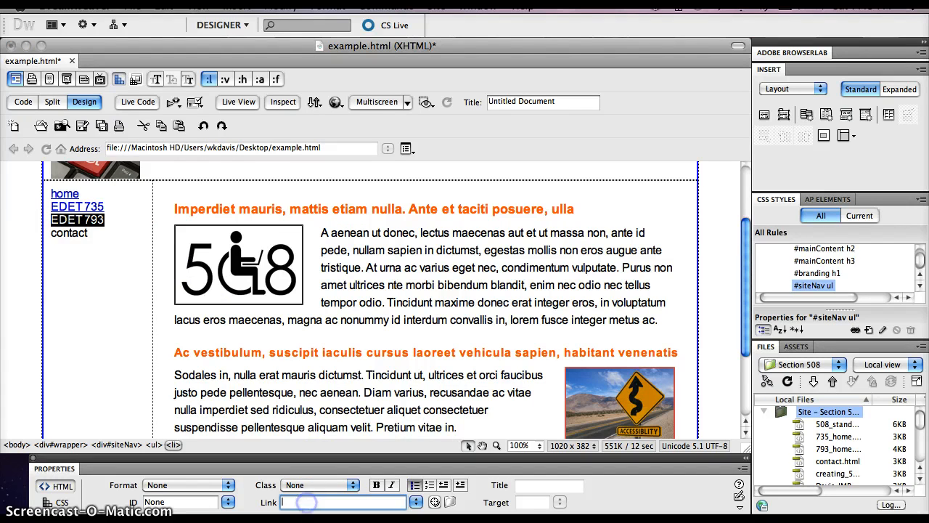
text(#)
key(Return)
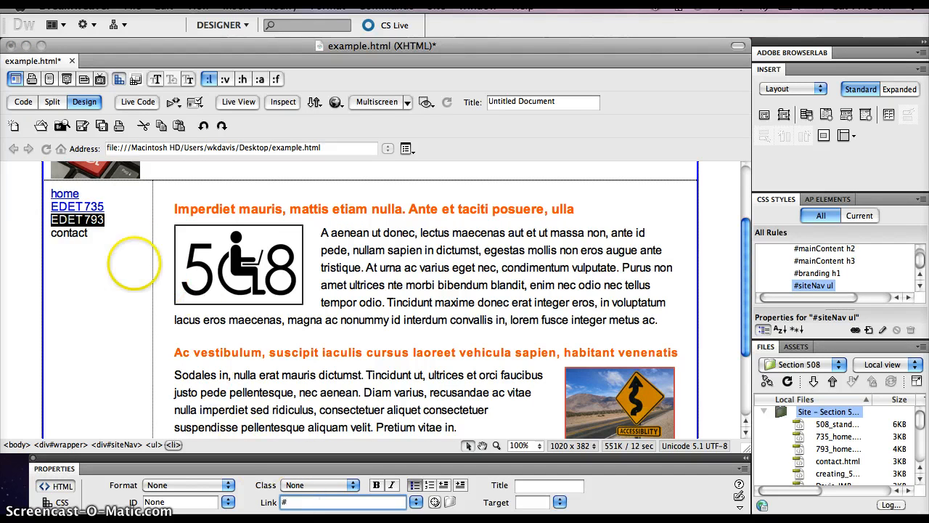
drag(87, 233, 51, 232)
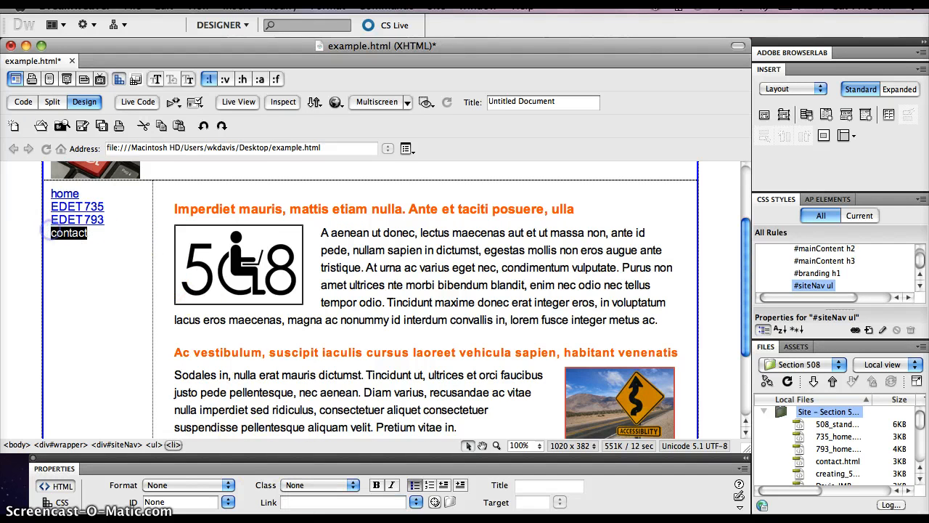
click(313, 502)
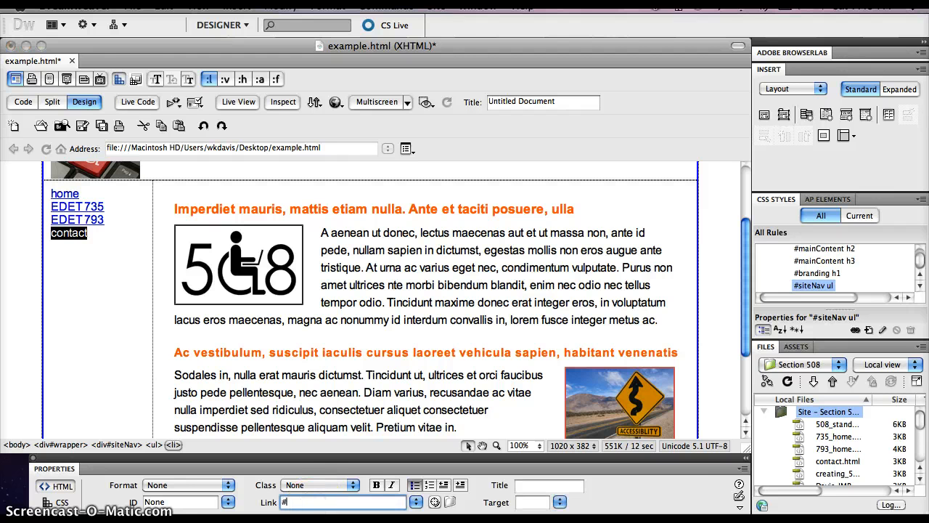
click(116, 290)
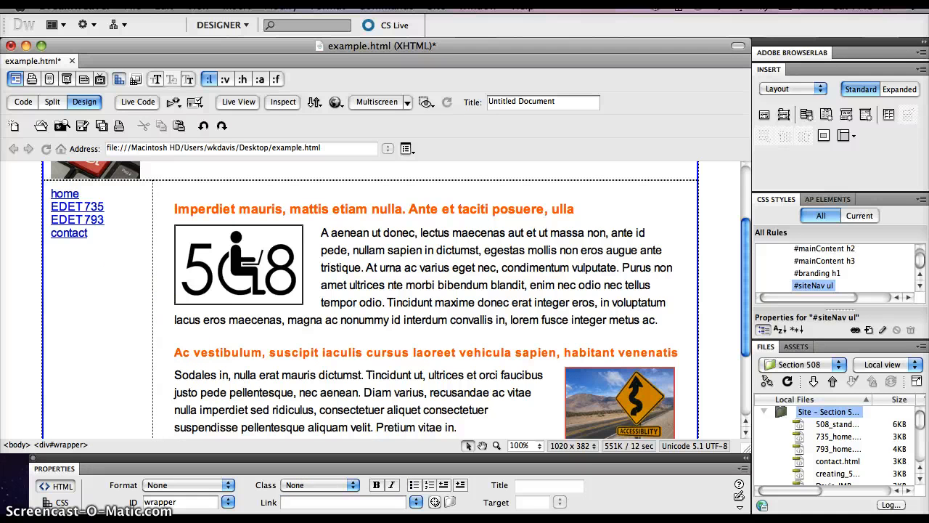
click(234, 101)
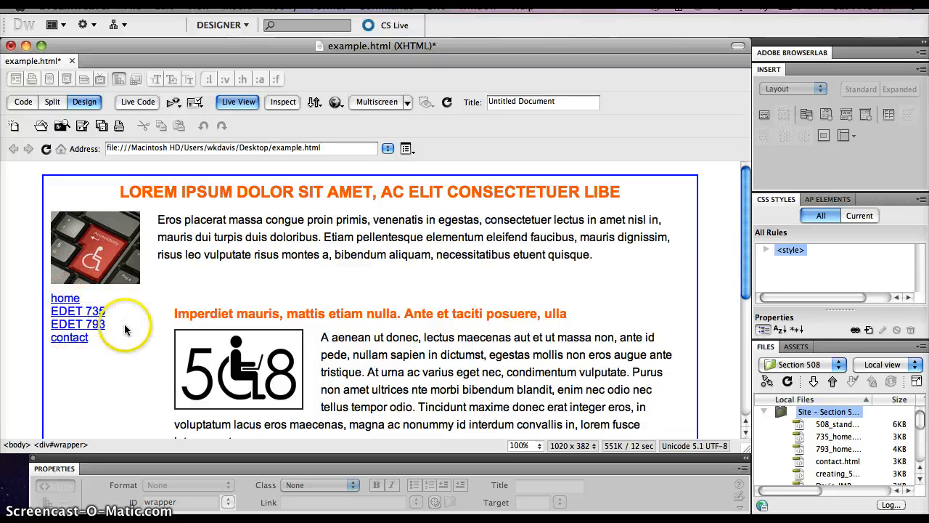
click(238, 101)
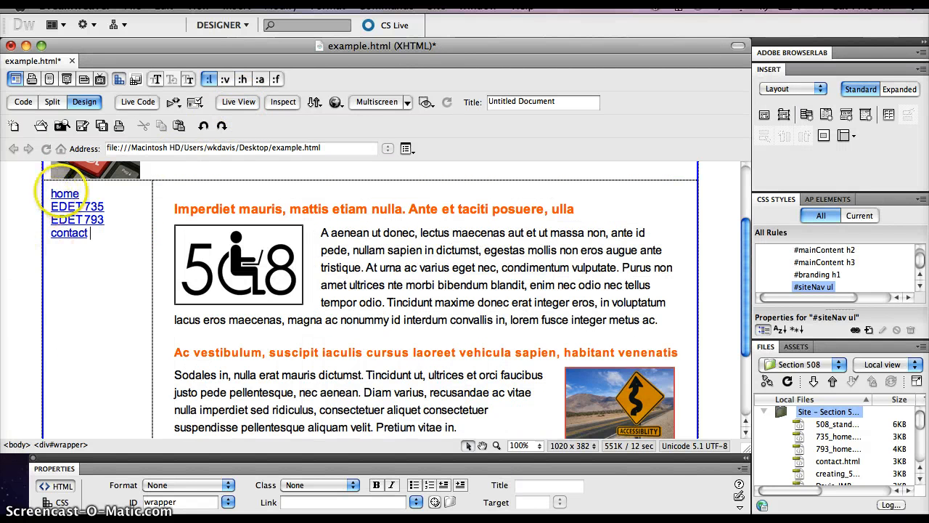
Step: Create a compound CSS rule for #siteNav ul li a in this document, based on the EDET 735 link
click(81, 283)
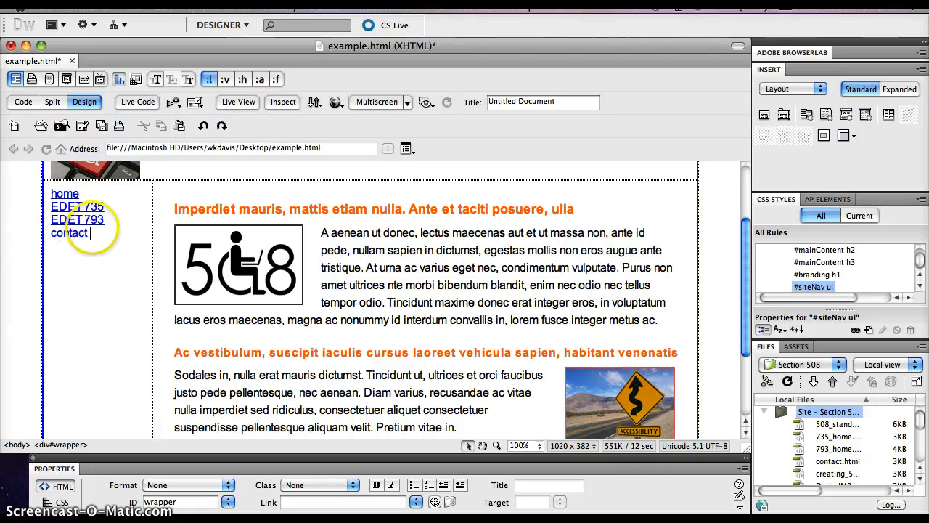
click(98, 231)
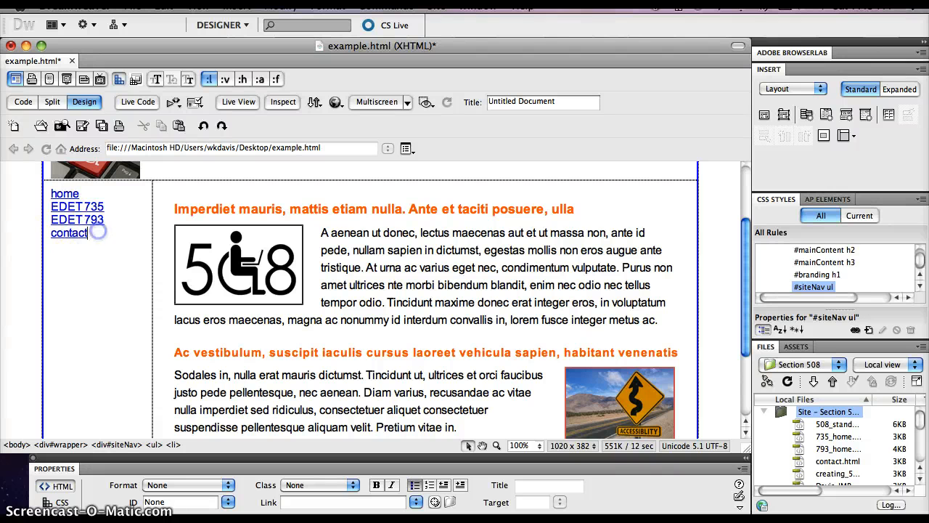
click(83, 232)
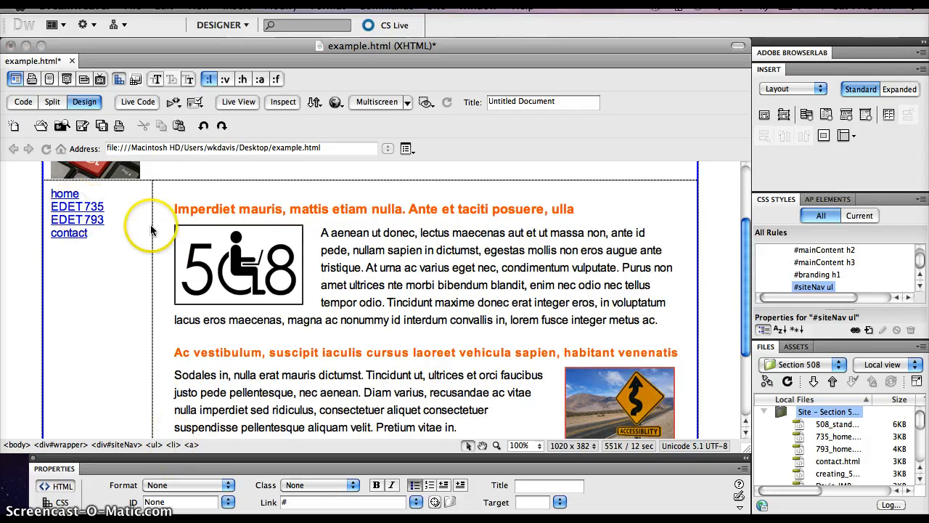
click(192, 445)
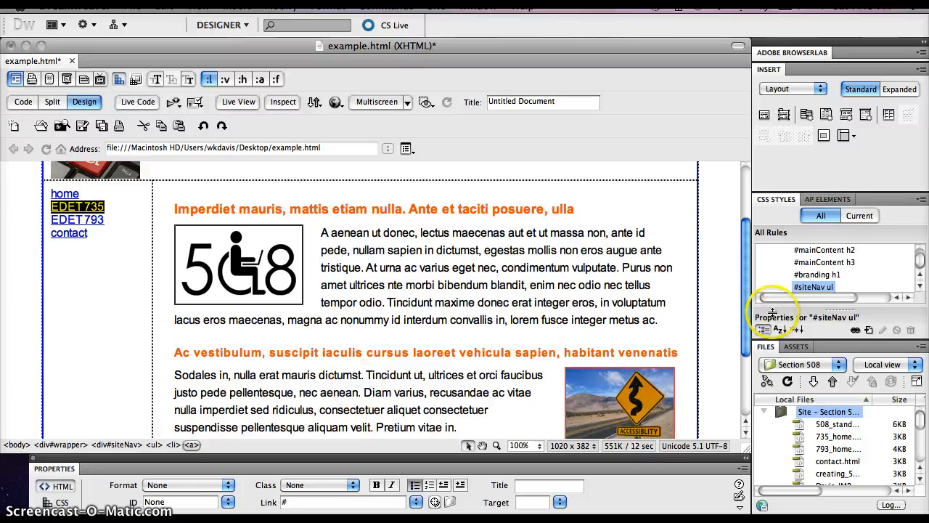
click(868, 330)
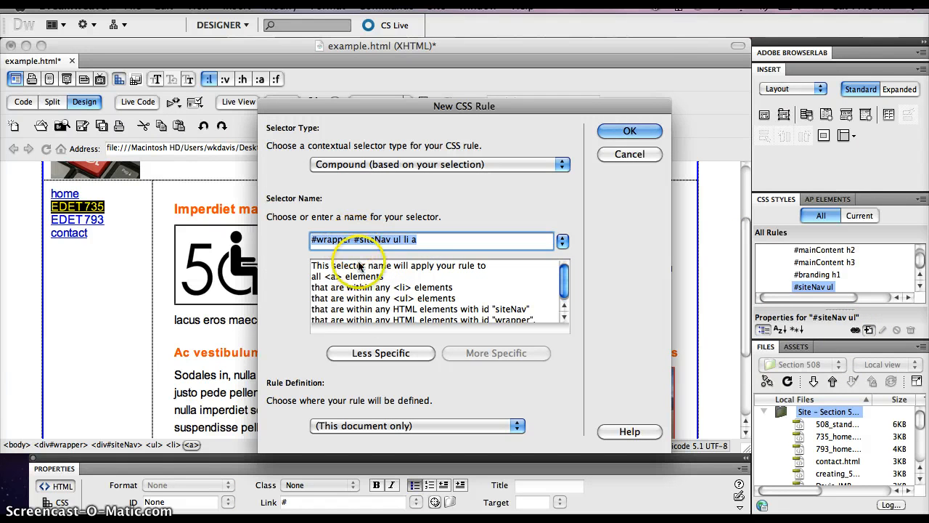
click(390, 354)
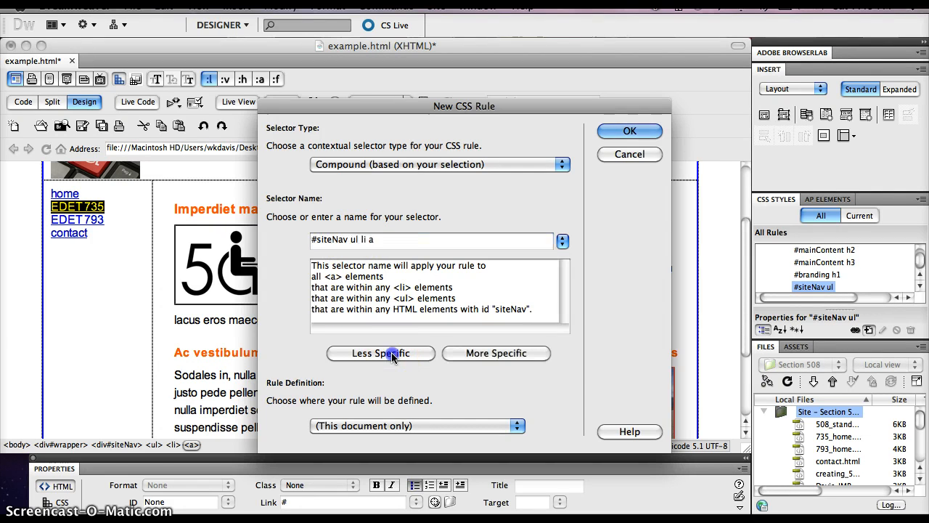
click(628, 131)
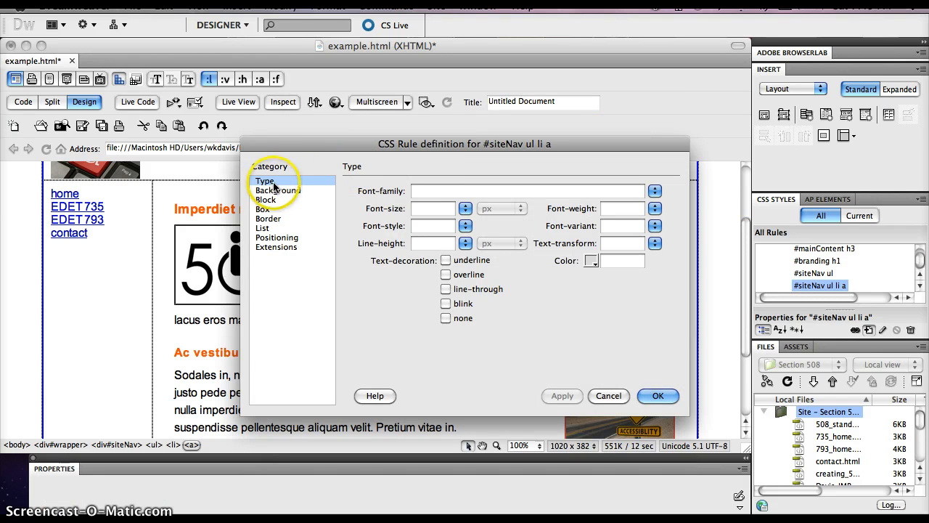
Step: Set the text color of the #siteNav ul li a rule to white (#FFF) and apply it
click(591, 261)
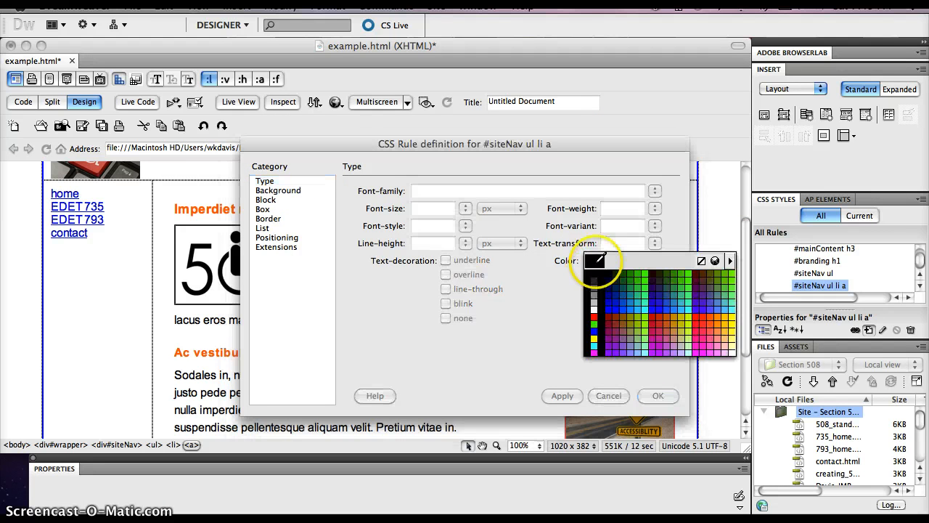
click(595, 307)
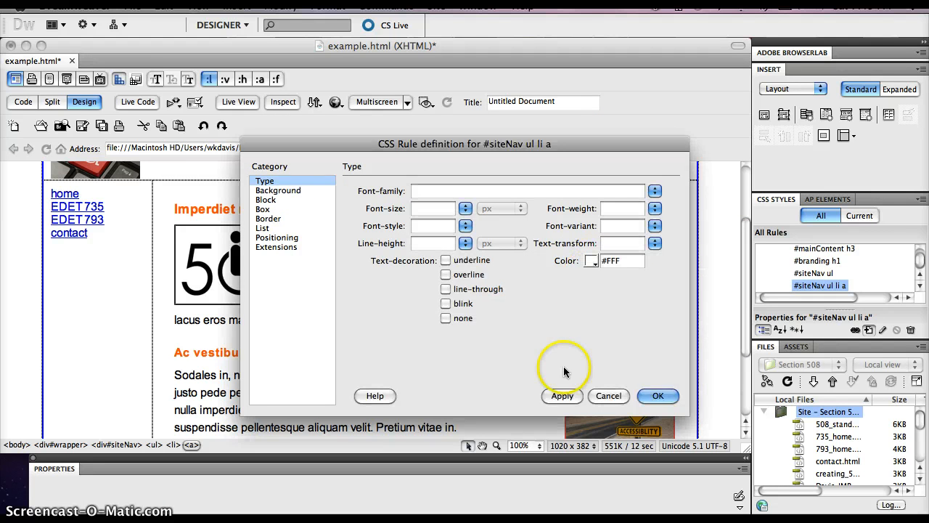
click(562, 396)
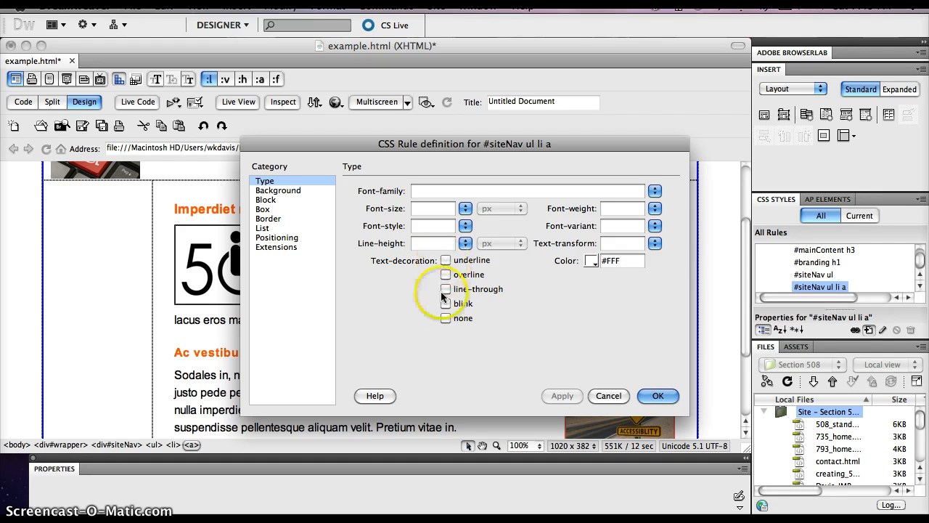
Step: Set the #siteNav ul li a rule's text decoration to none and background color to #C00, and apply the changes
click(445, 318)
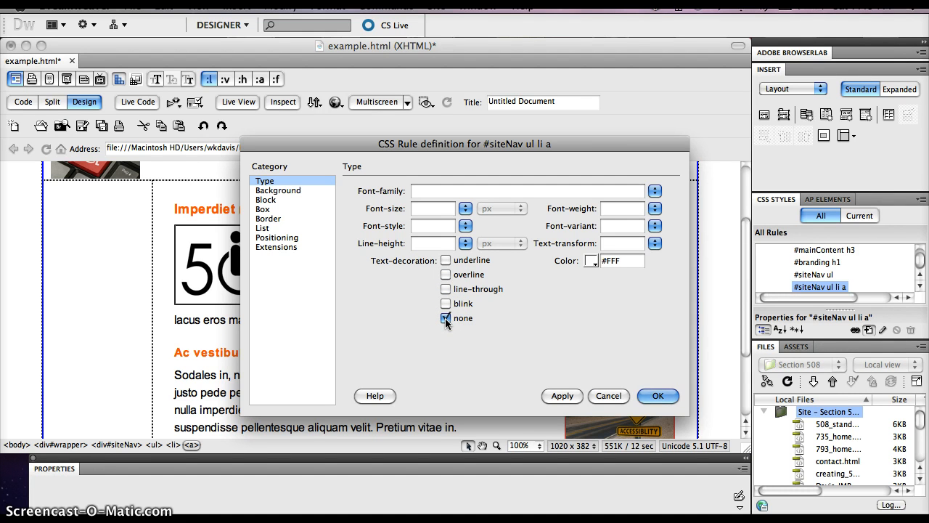
click(296, 193)
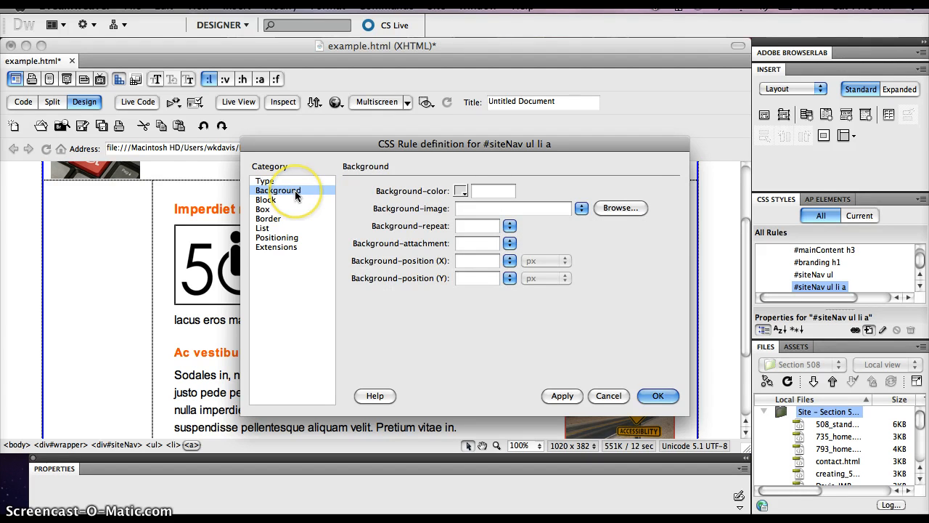
click(462, 192)
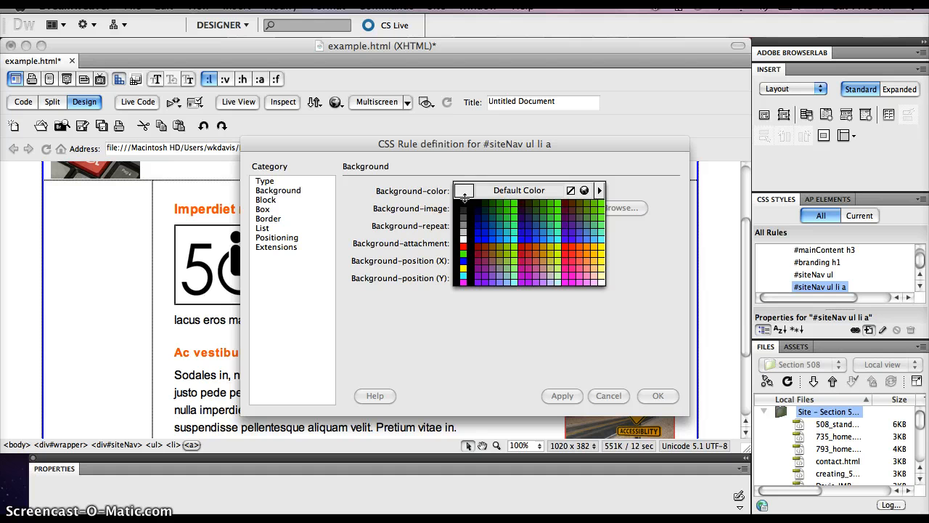
click(529, 240)
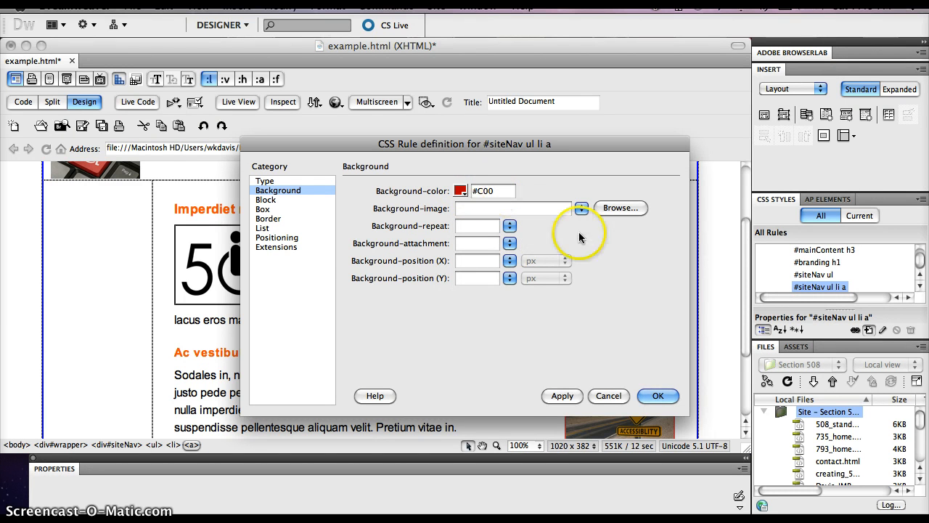
click(562, 395)
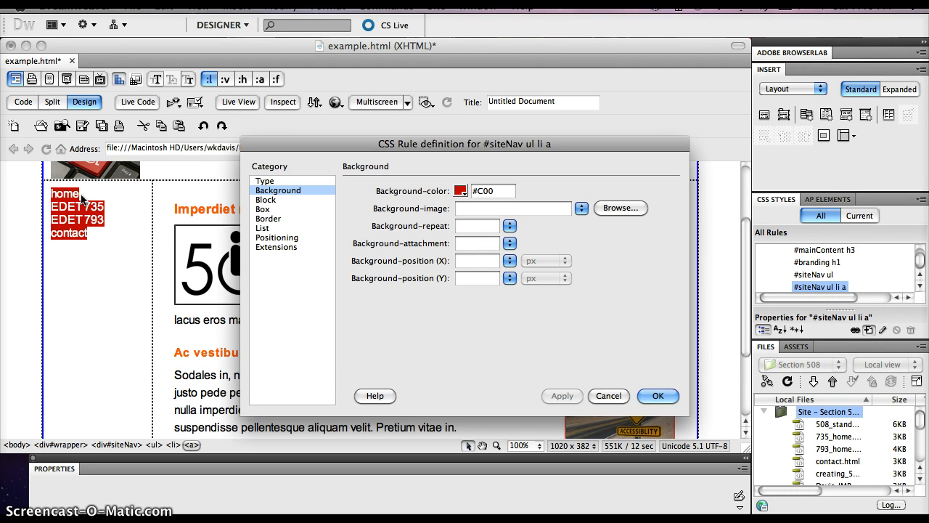
Step: Set the display property of the #siteNav ul li a rule to block and apply it
click(274, 201)
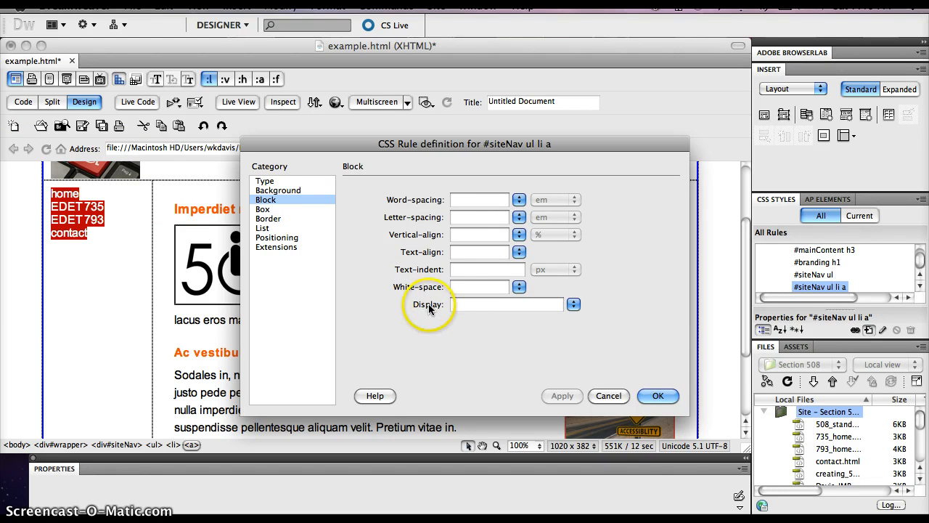
click(573, 304)
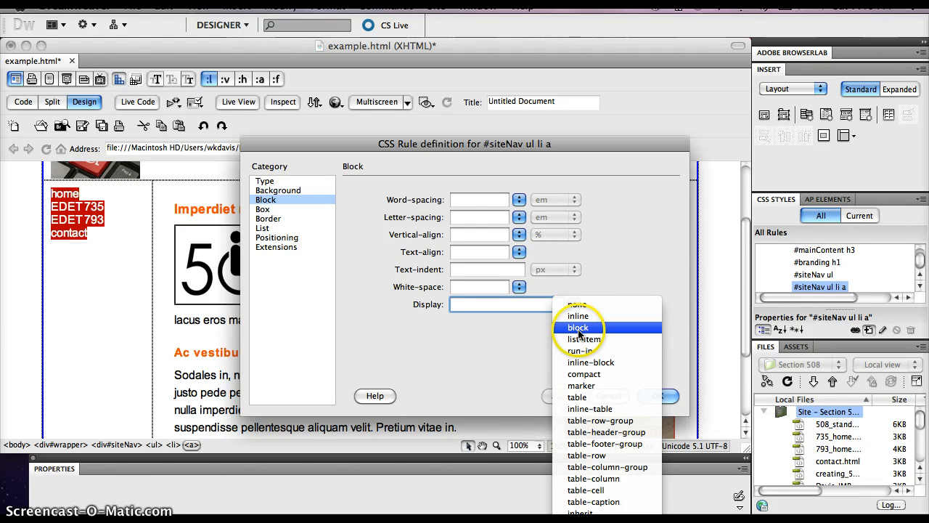
click(578, 330)
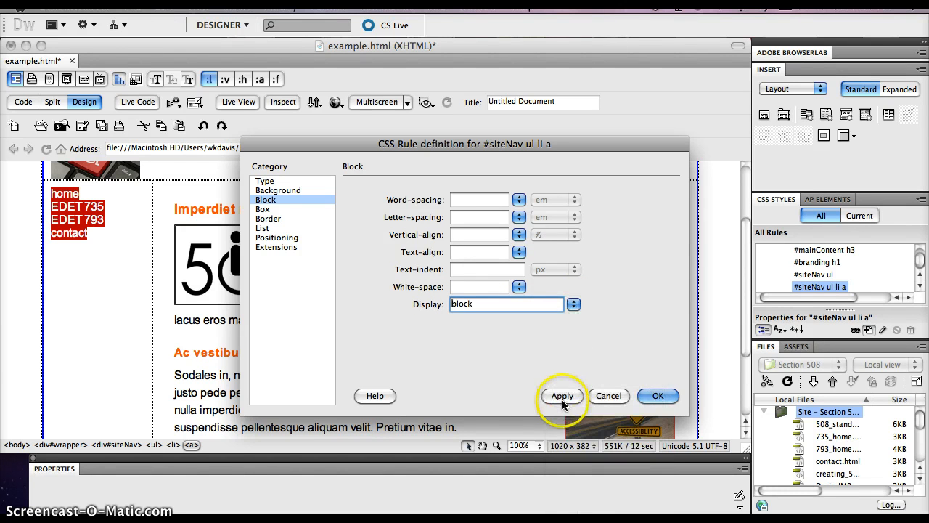
click(563, 396)
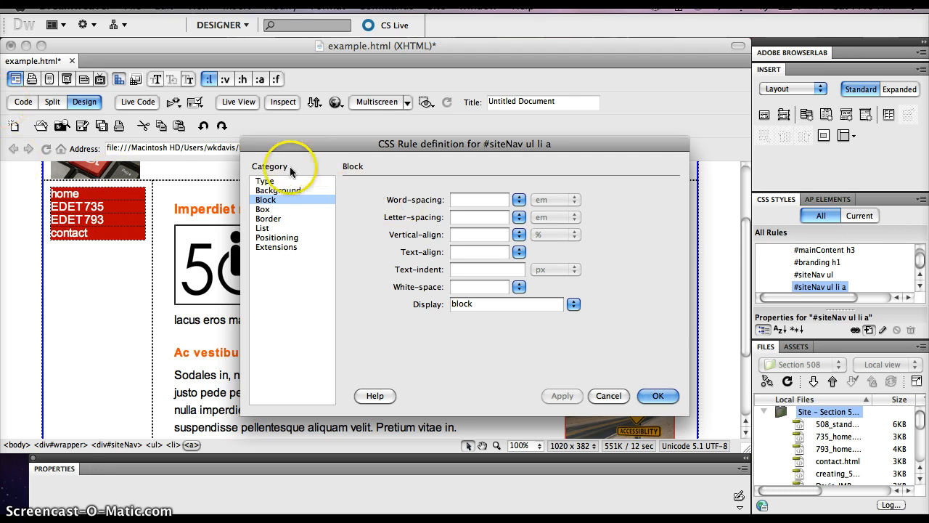
Step: Set the line height of the #siteNav ul li a rule to 30 px and apply it
click(265, 182)
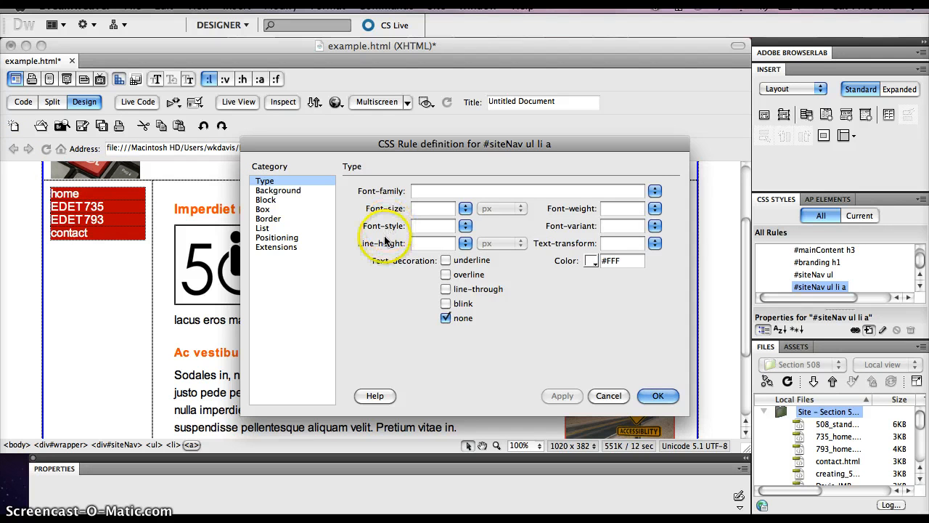
click(425, 245)
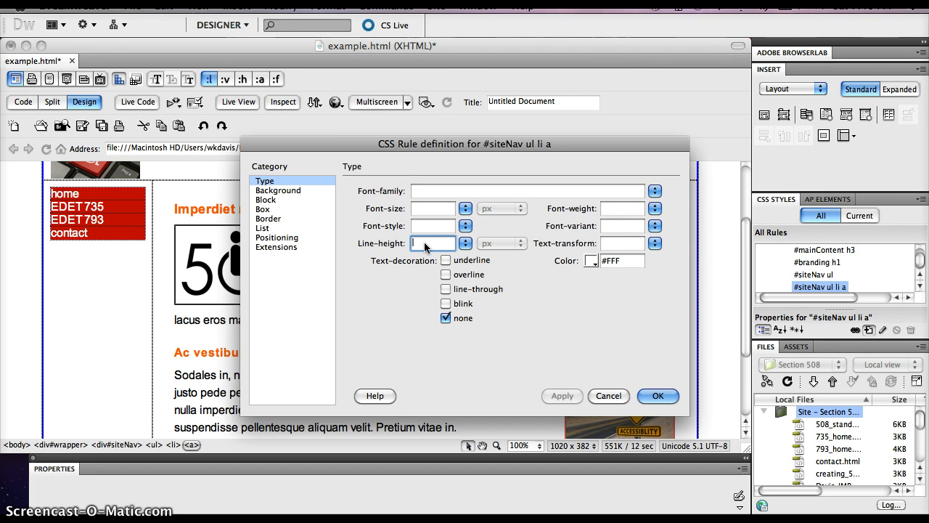
text(30)
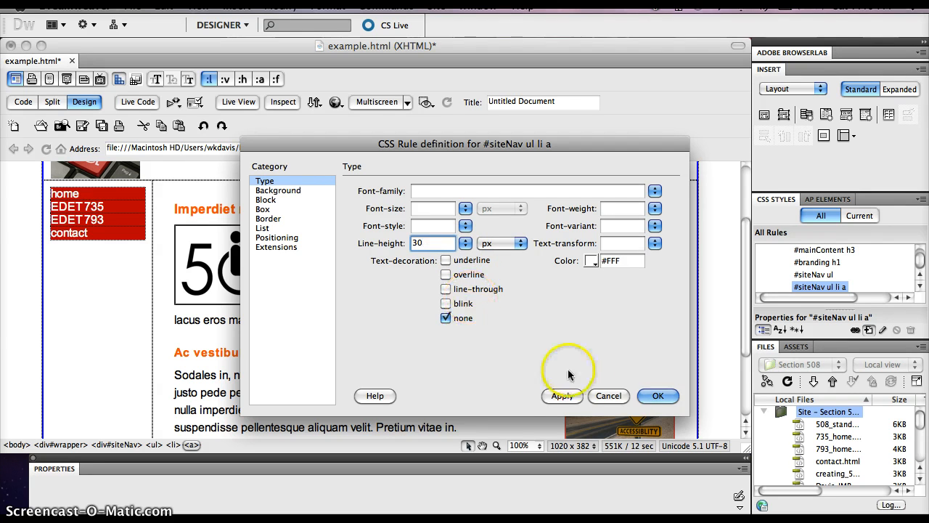
click(564, 396)
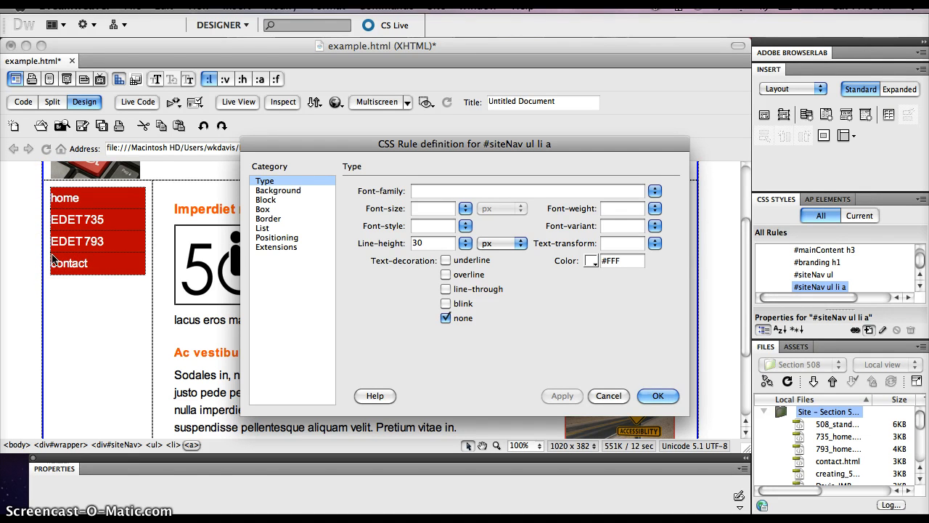
Step: Give the #siteNav ul li a rule a left-only padding of 10 px and apply it
click(264, 209)
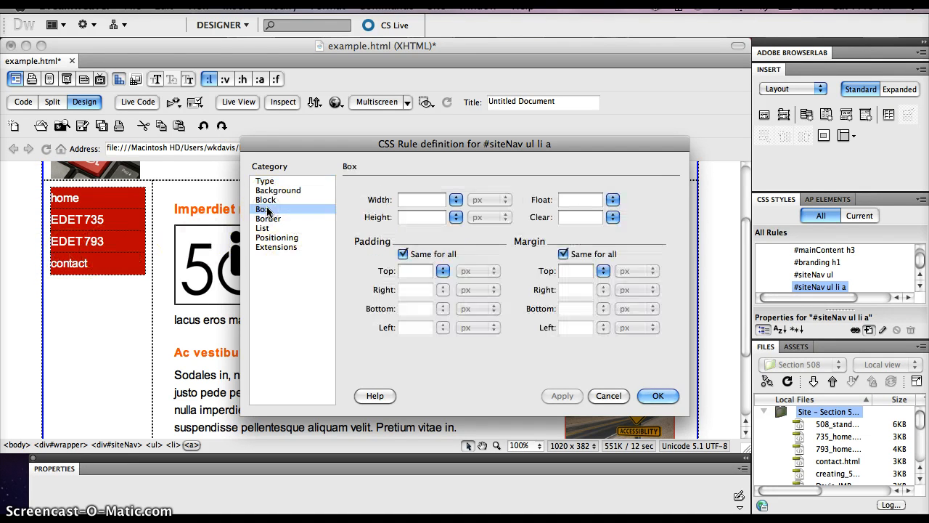
click(402, 254)
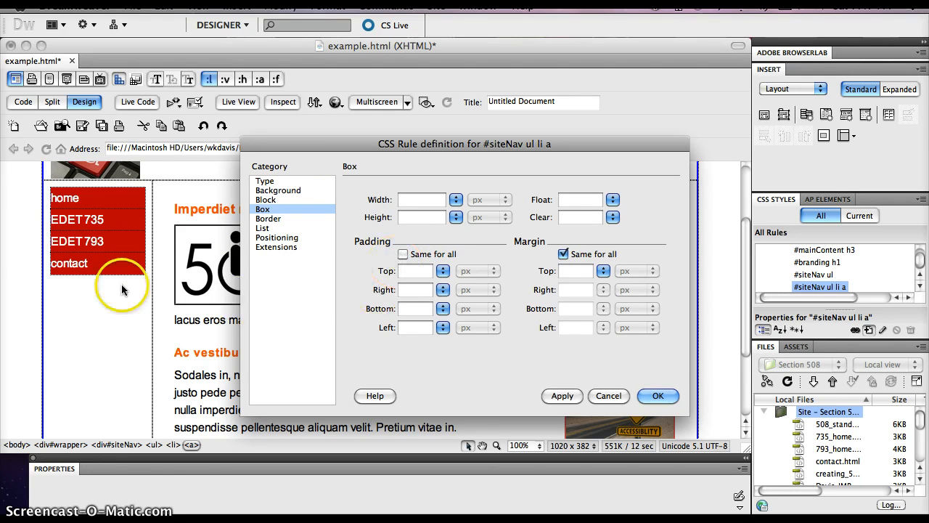
click(421, 324)
text(10)
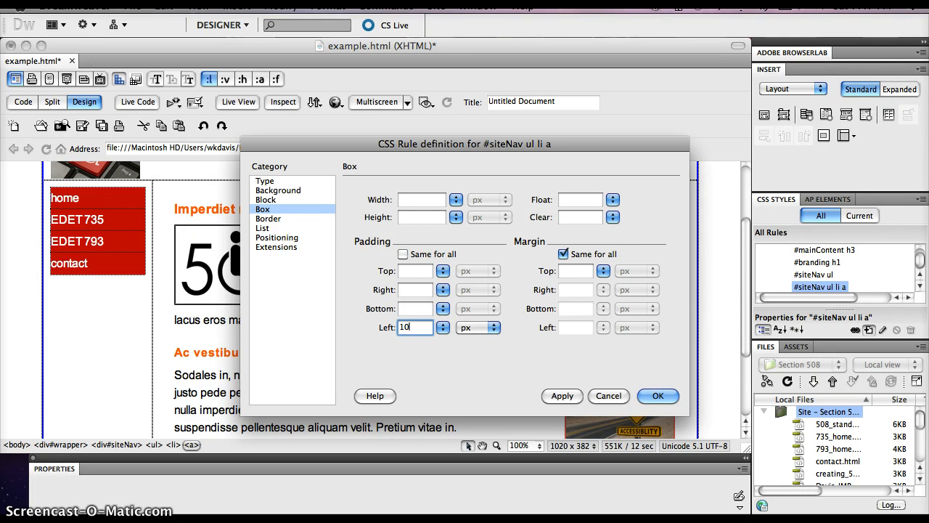
click(563, 396)
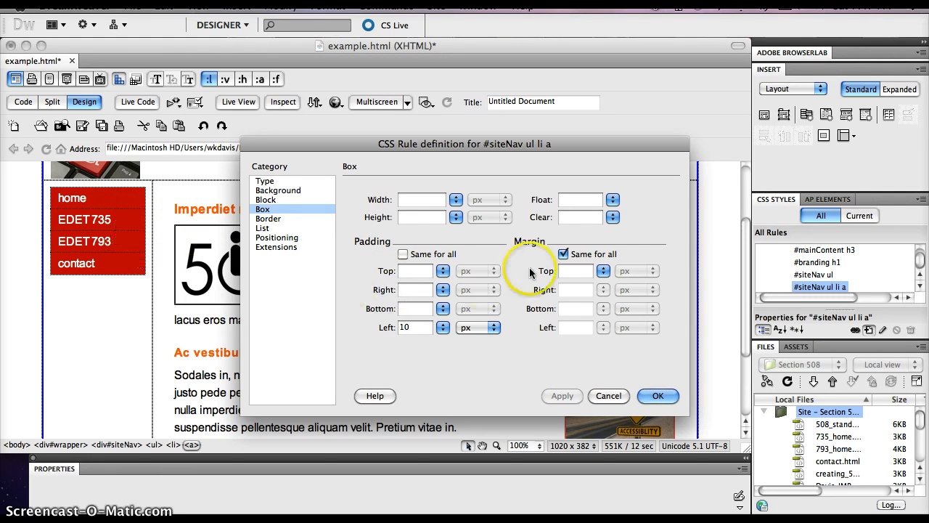
Step: Add a bottom-only margin of 10 px to the #siteNav ul li a rule, save the rule, and check the navigation in Live View
click(563, 254)
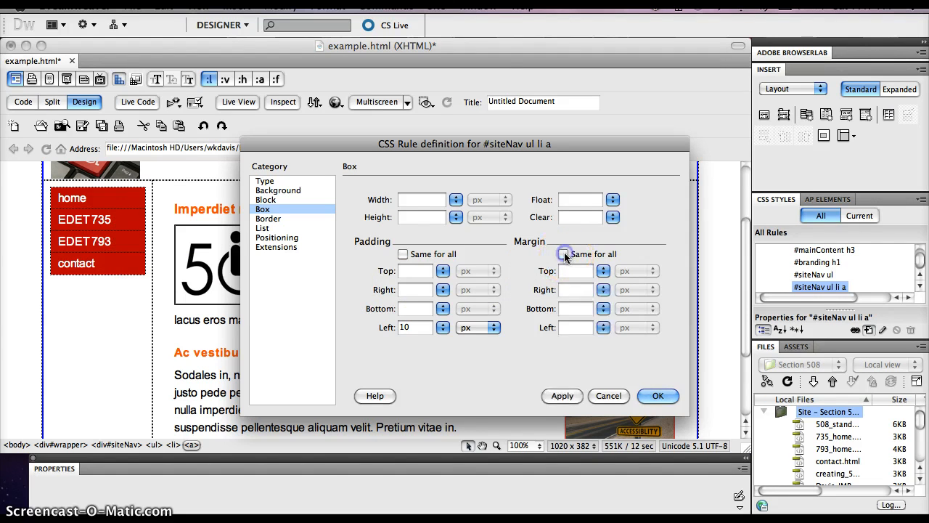
click(573, 309)
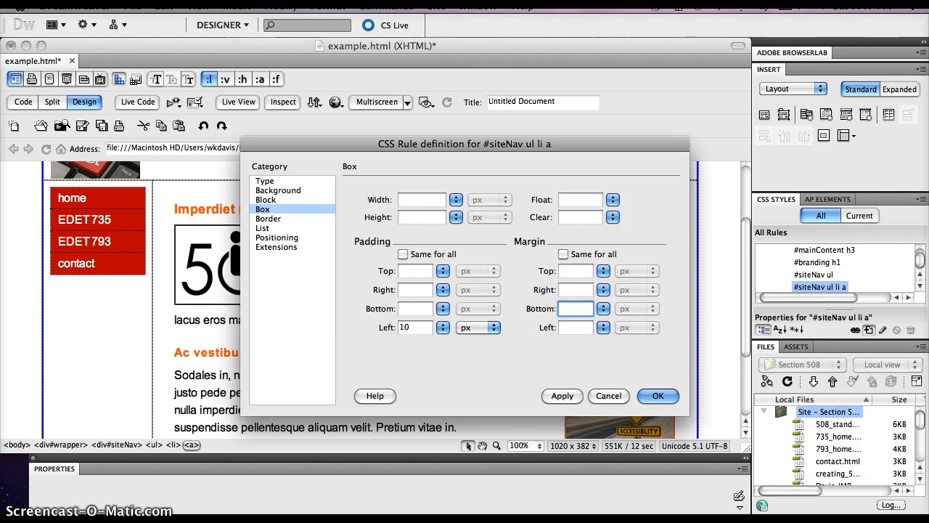
text(10)
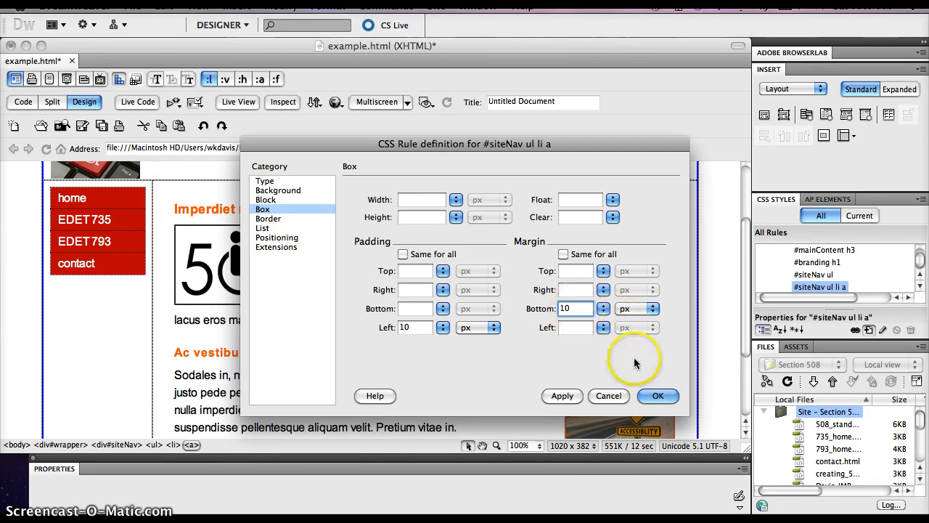
click(563, 396)
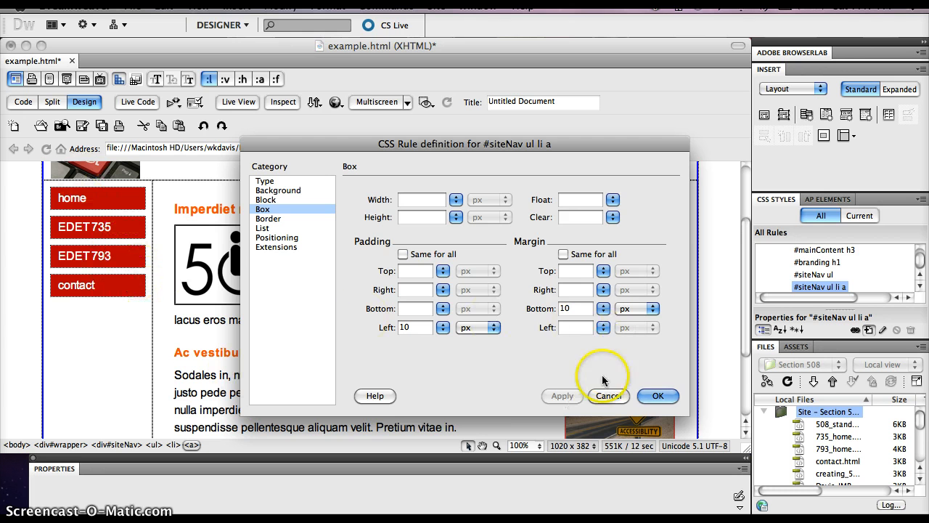
click(654, 396)
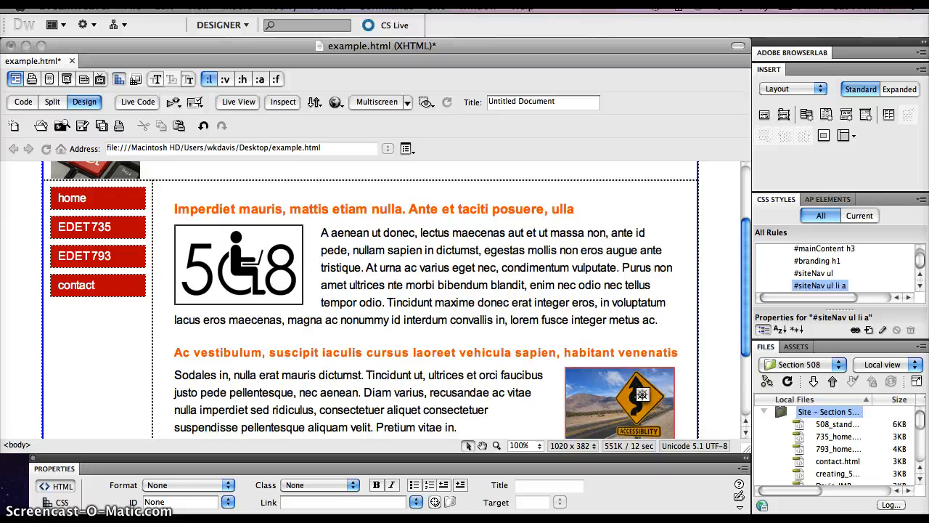
click(239, 102)
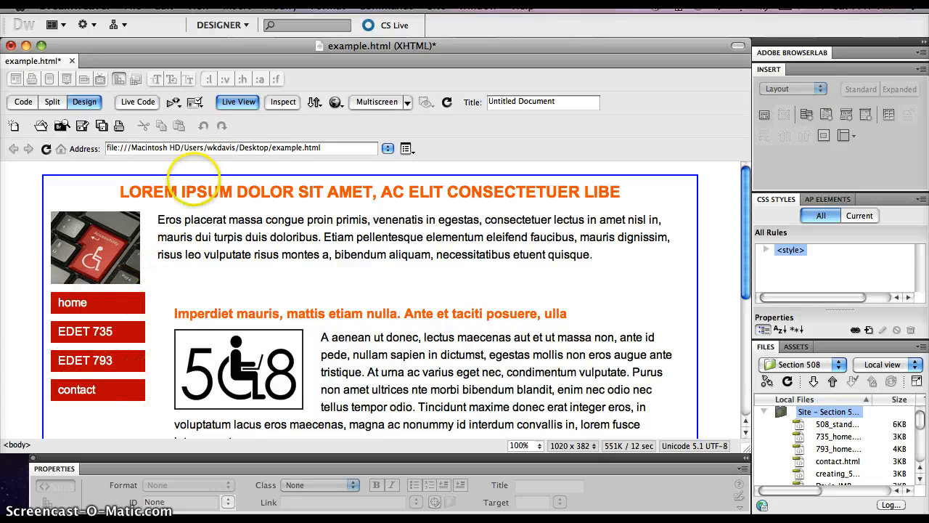
click(241, 102)
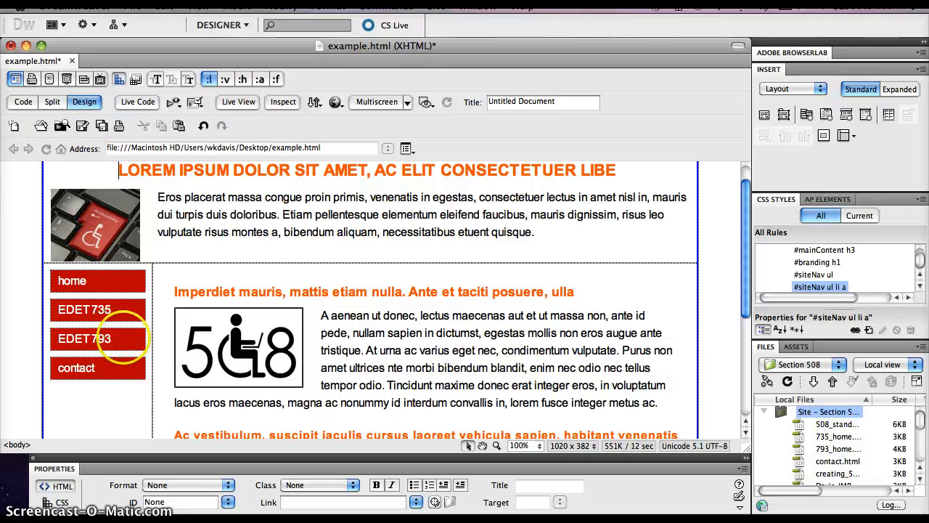
click(128, 340)
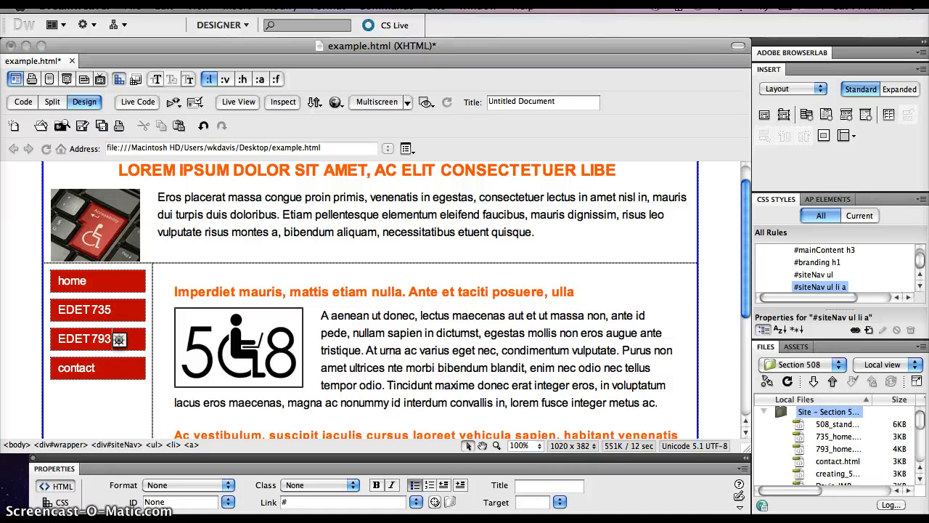
key(F4)
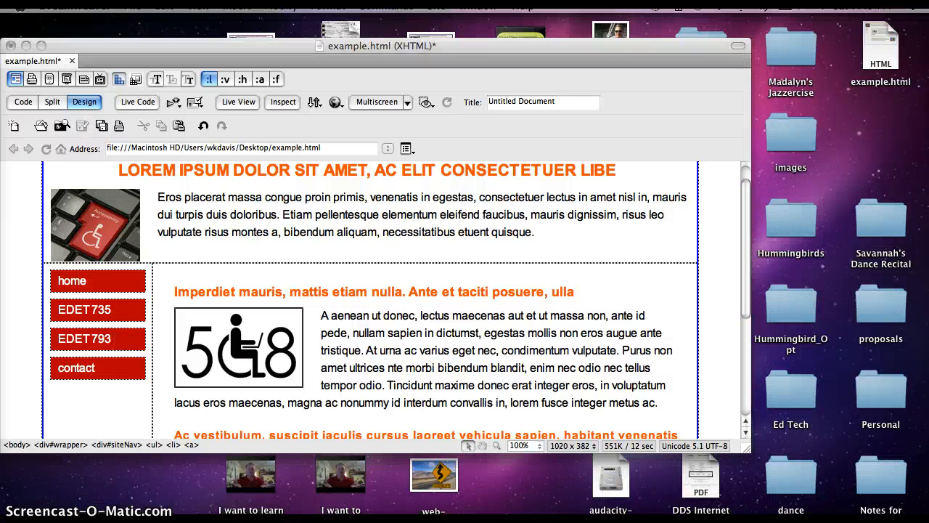
key(F4)
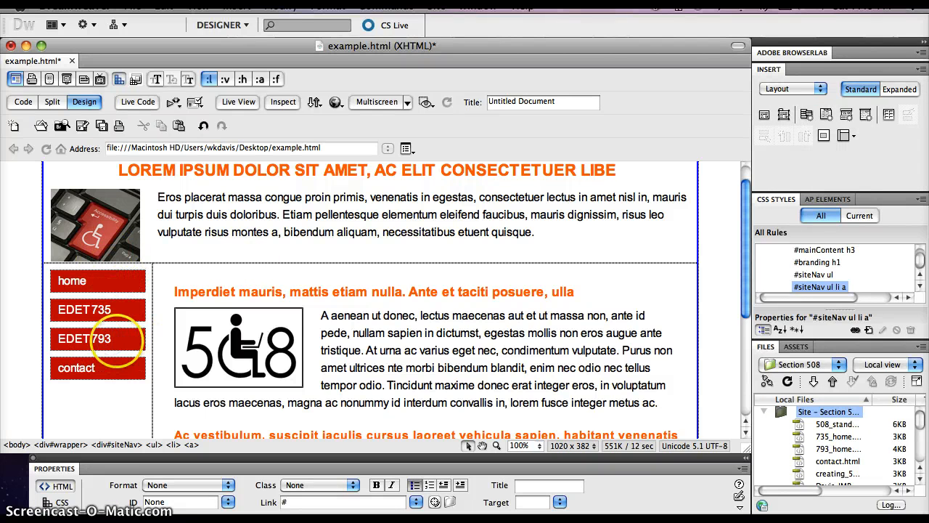
click(191, 445)
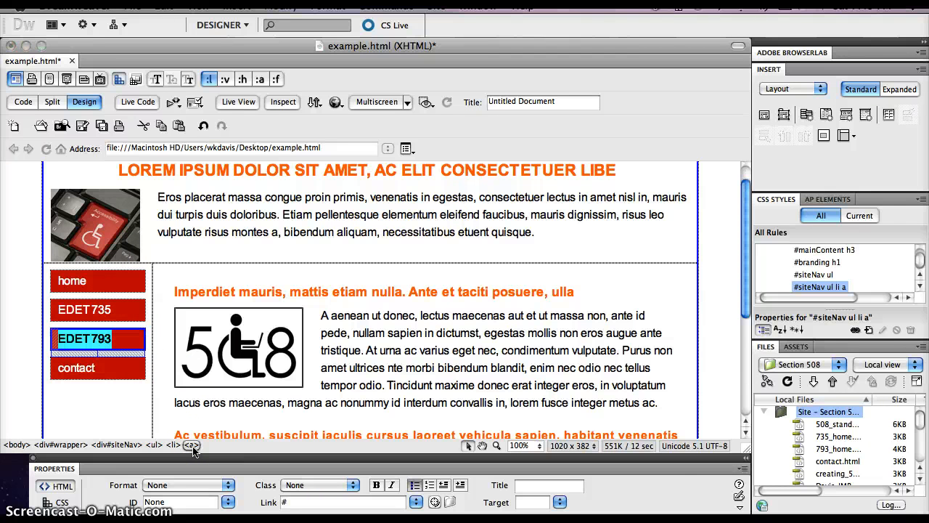
click(868, 330)
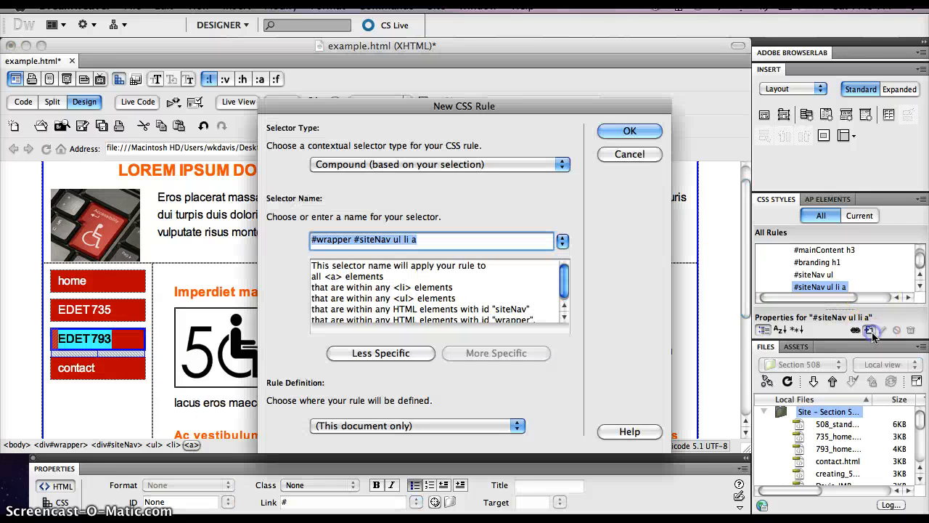
click(408, 354)
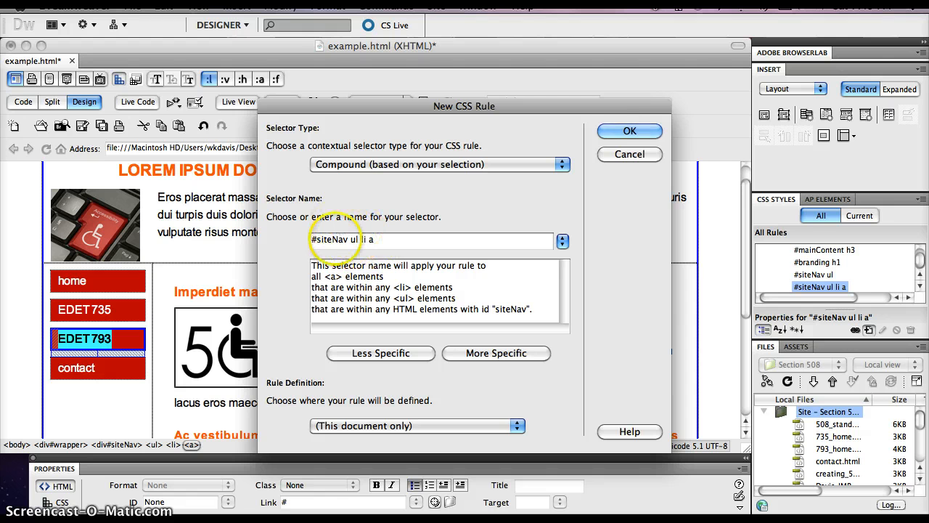
click(644, 131)
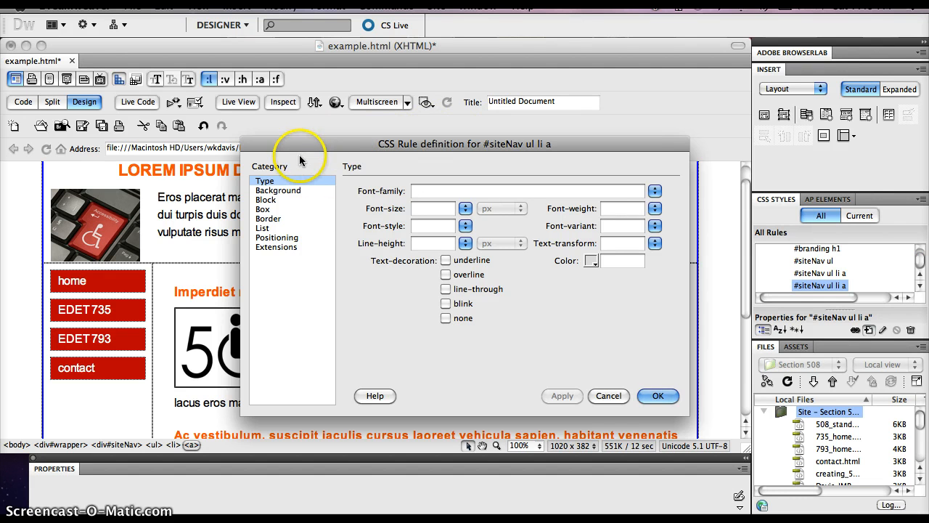
click(608, 396)
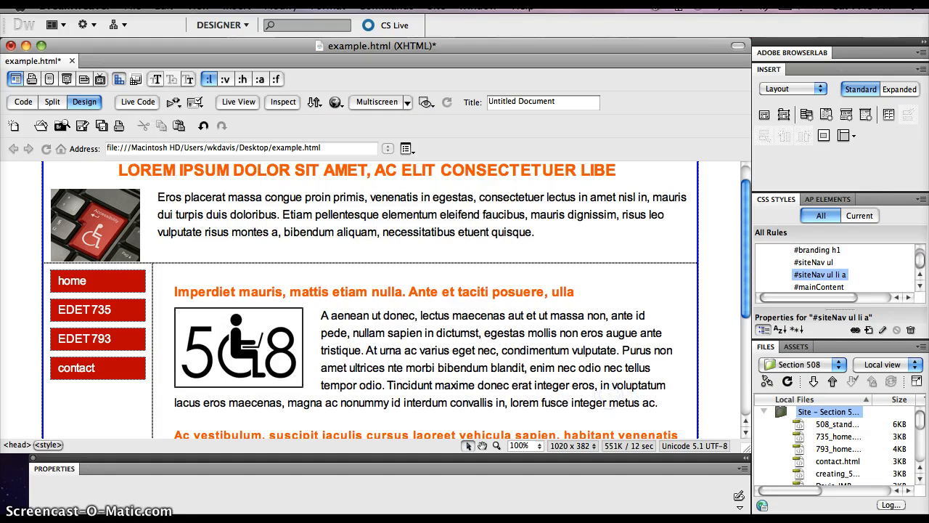
Step: Open the existing #siteNav ul li a rule definition to review its type settings, and cancel out of it
click(109, 309)
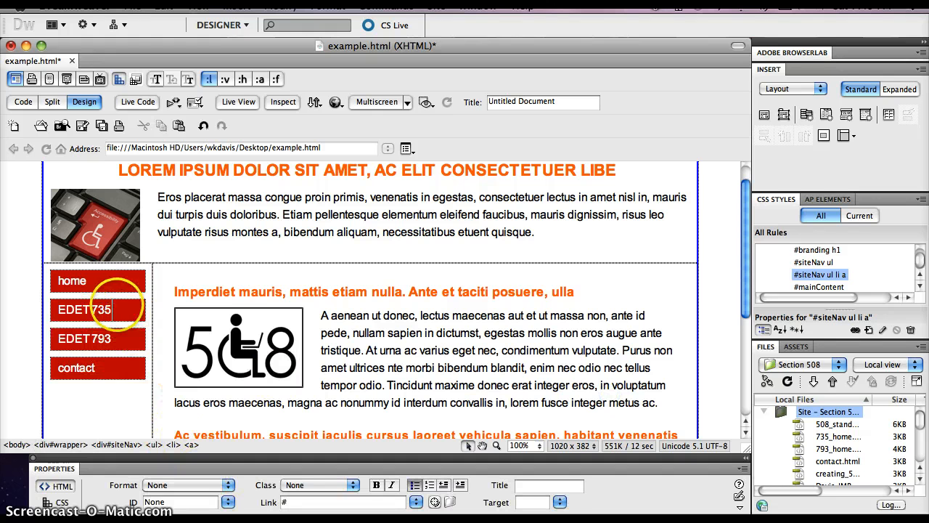
double_click(820, 277)
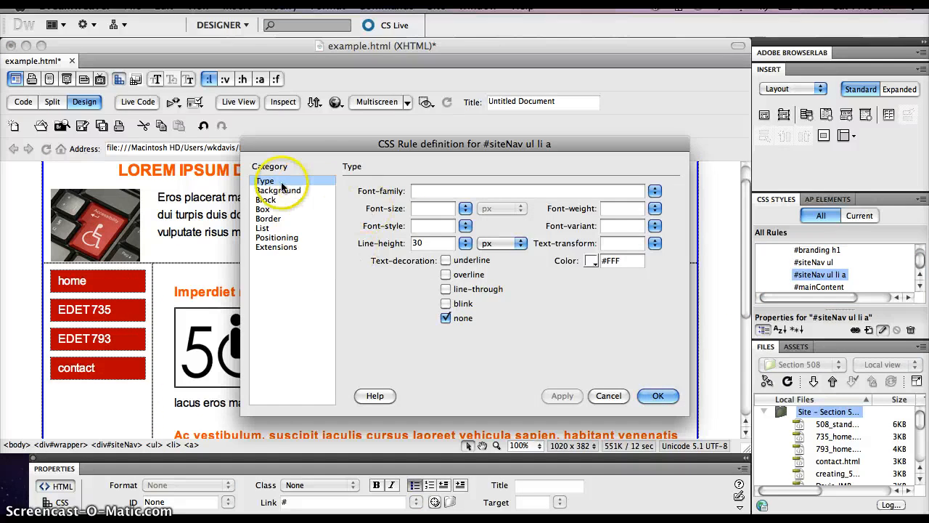
click(607, 397)
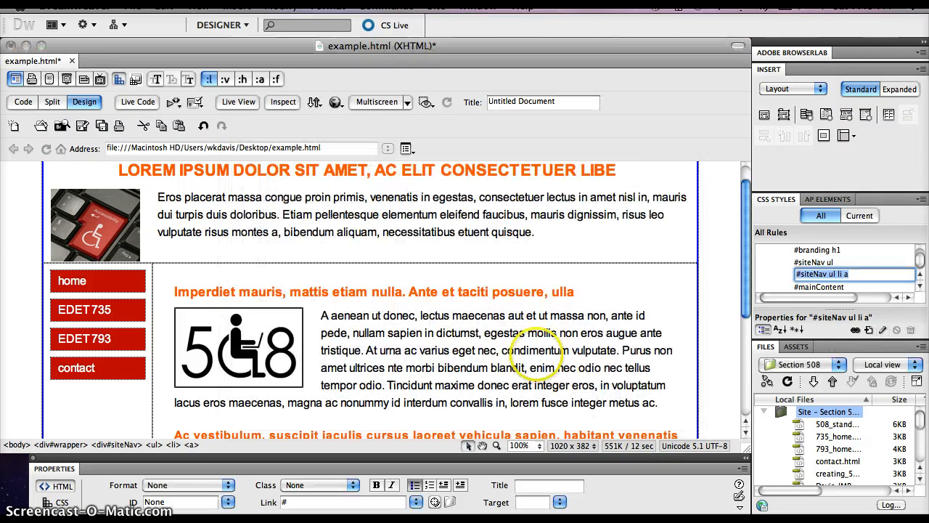
Step: Undo the accidental duplication of the #siteNav ul li a rule
click(619, 291)
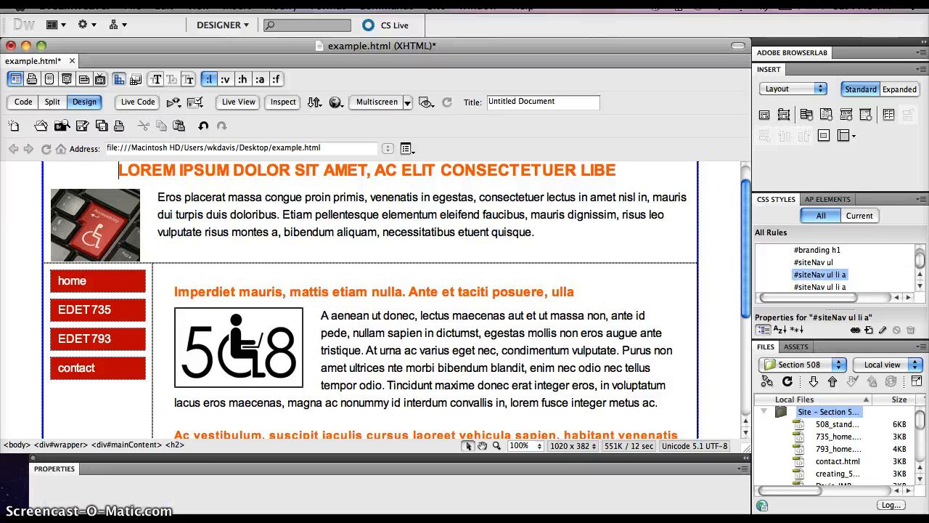
key(super+z)
key(super+z)
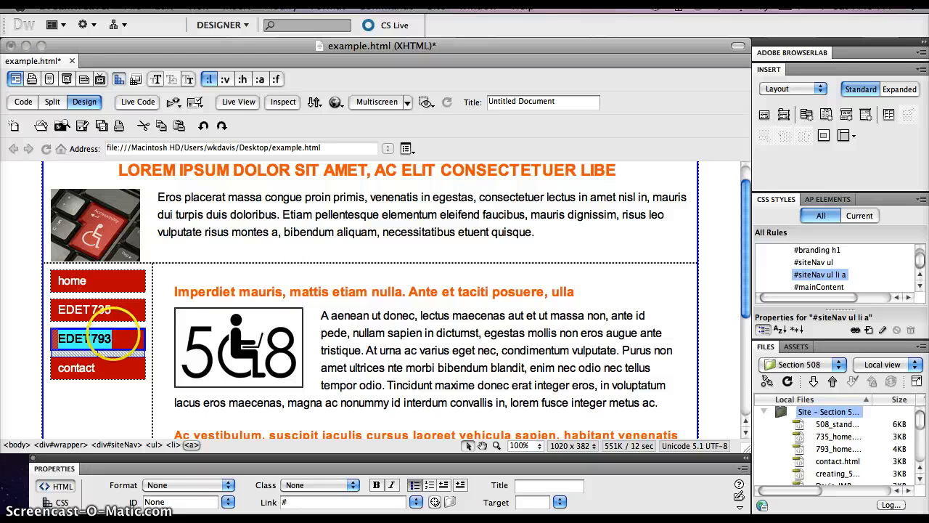
Step: Create a compound CSS rule named #siteNav ul li a:hover for the EDET 793 navigation link, defined in this document only
click(115, 336)
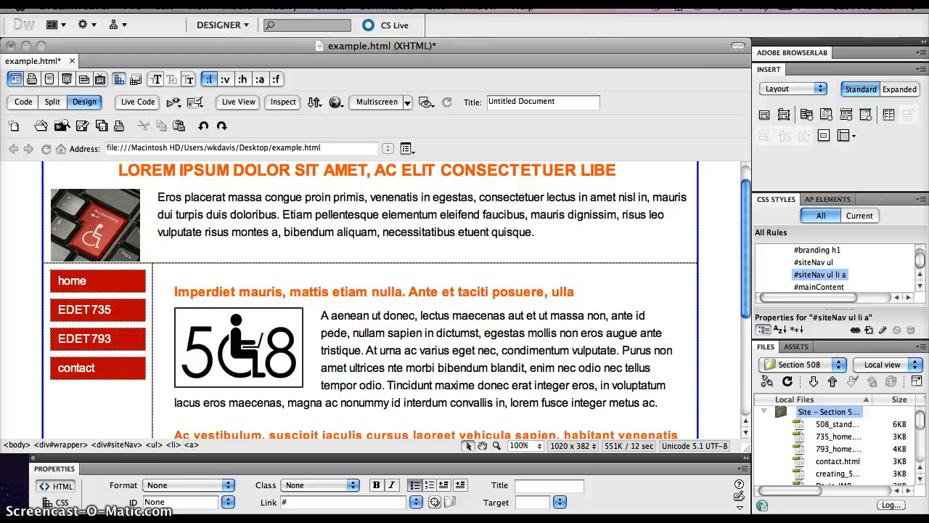
click(191, 444)
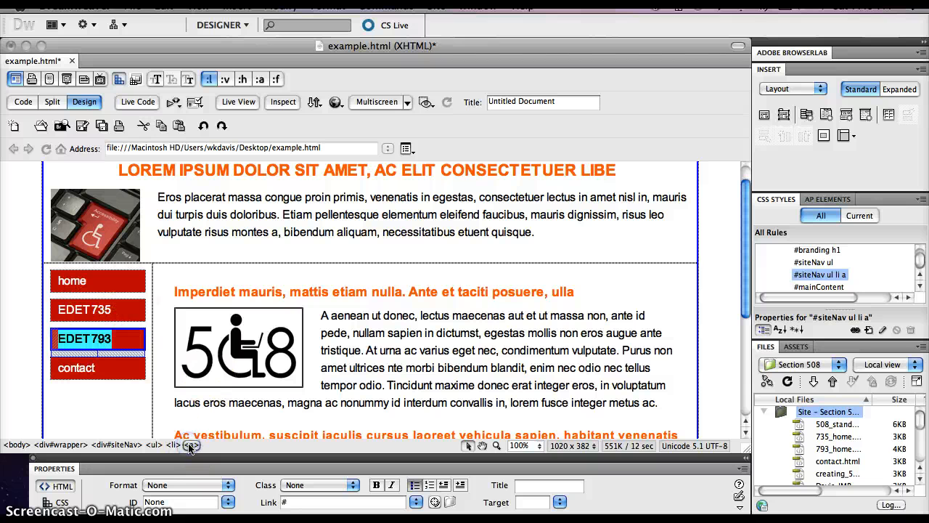
click(869, 330)
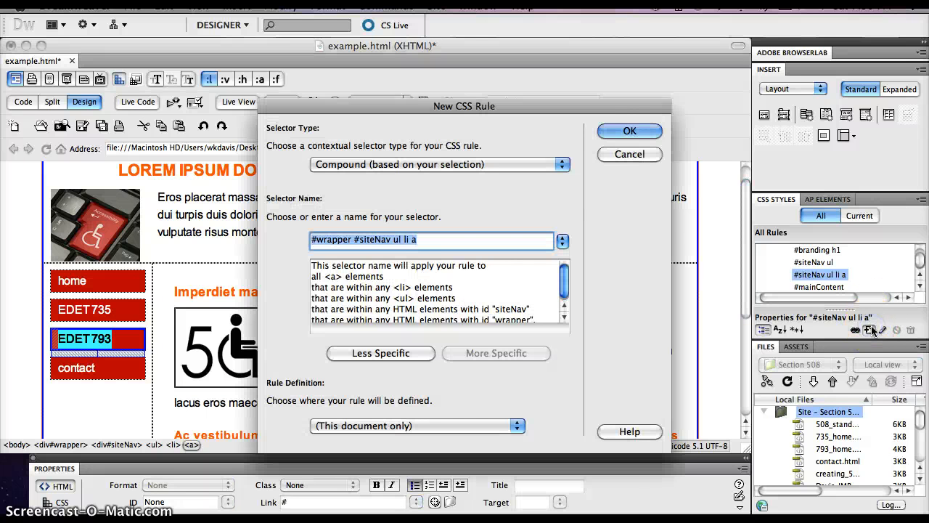
click(381, 353)
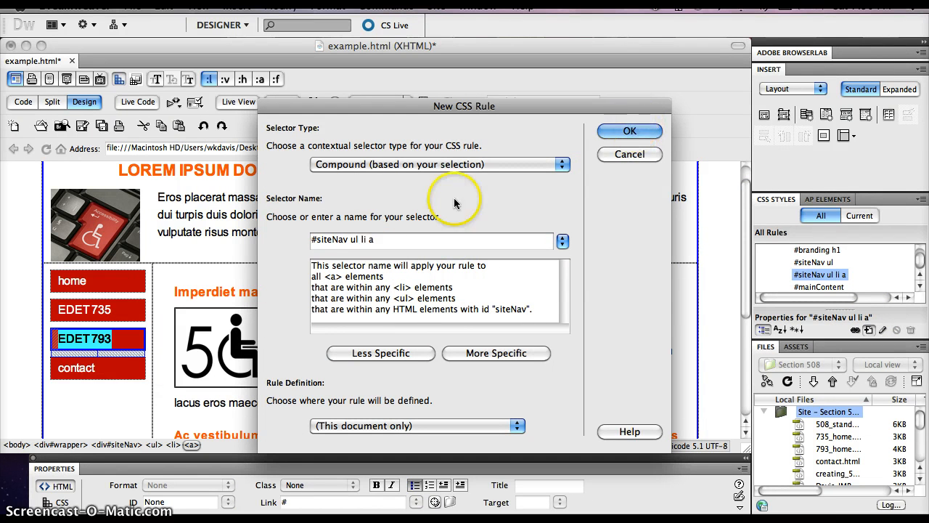
click(375, 241)
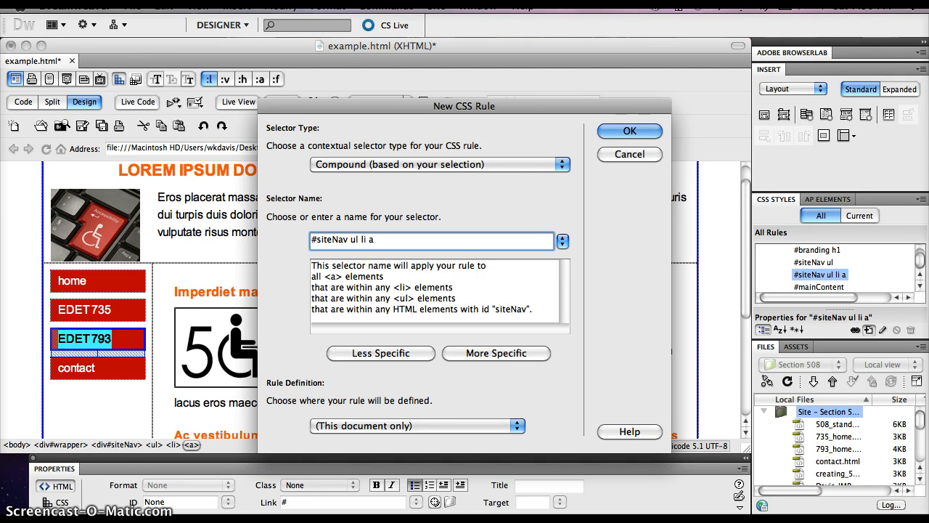
text(:hover)
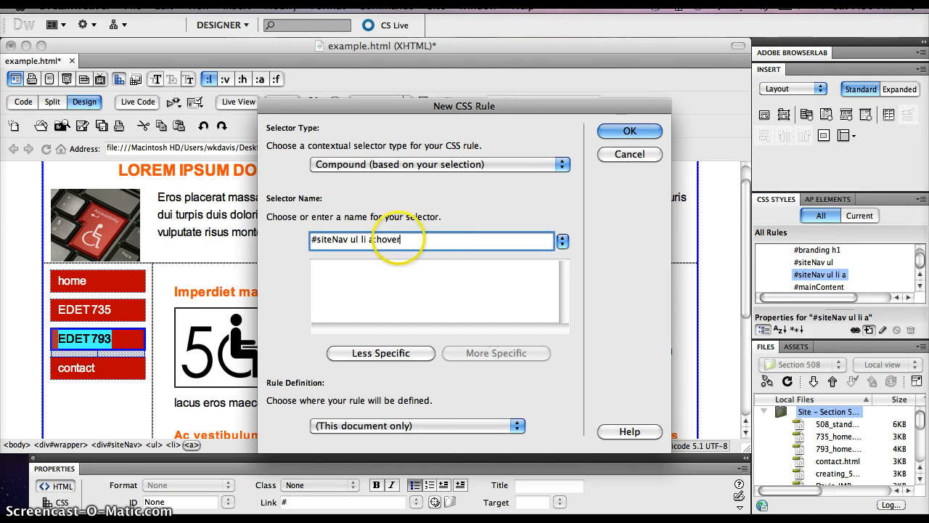
click(638, 135)
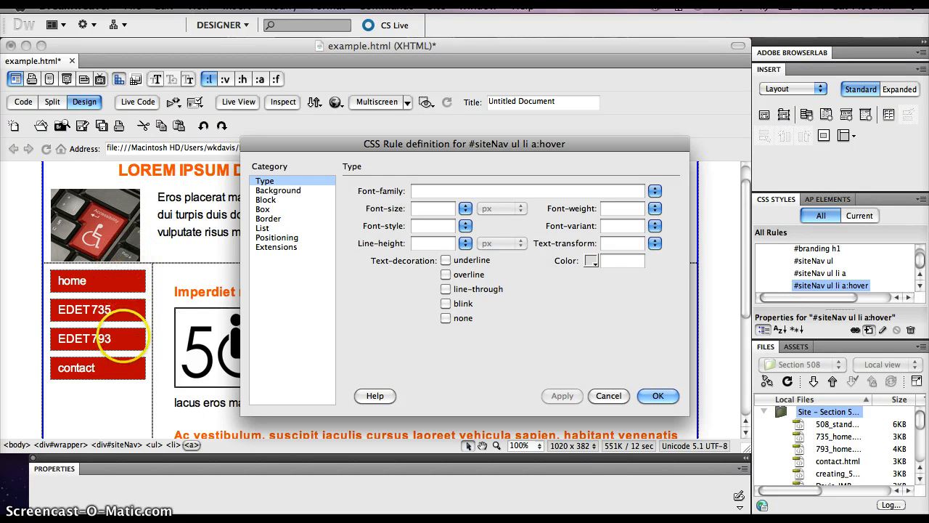
click(294, 191)
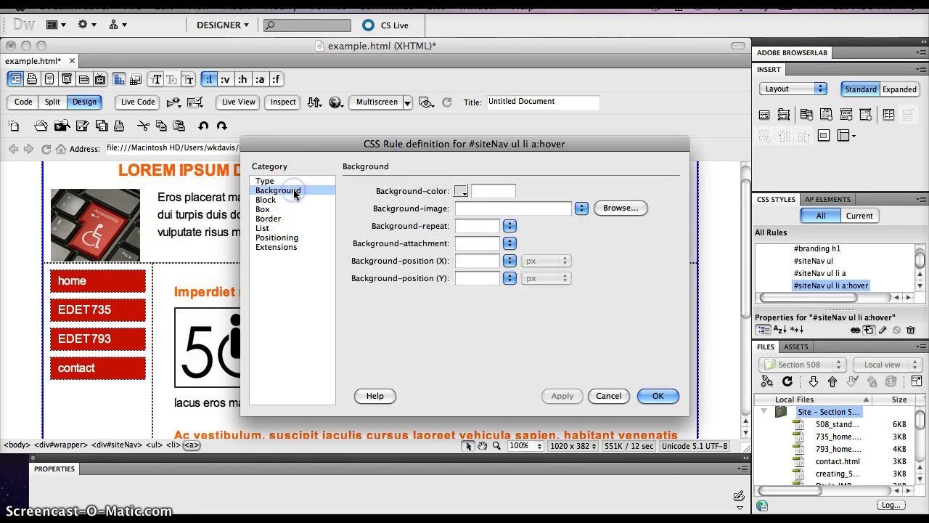
click(460, 191)
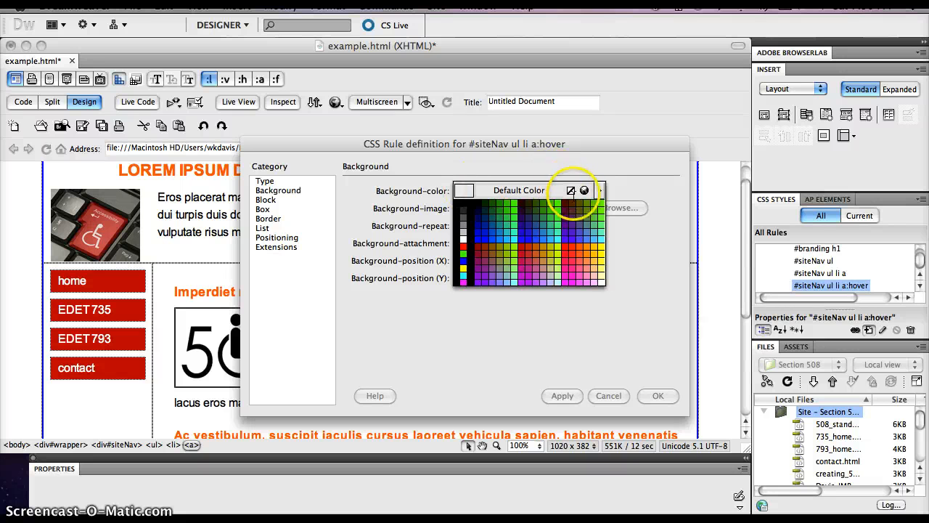
click(585, 190)
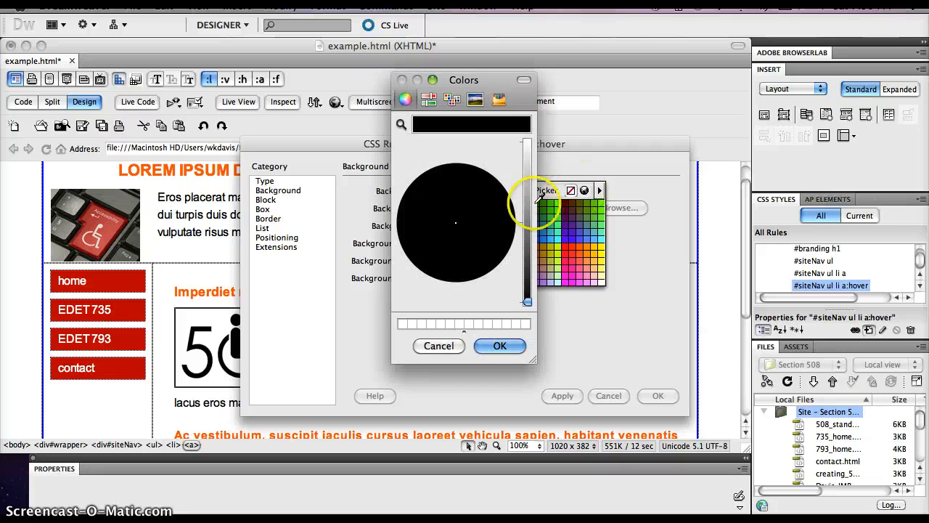
click(445, 347)
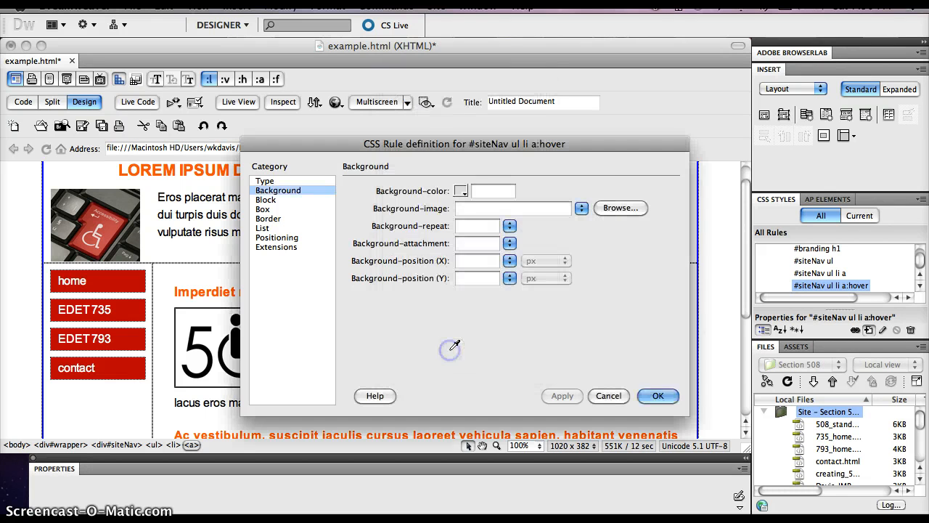
Step: Sample the home button's red, #C00, as the background color of the #siteNav ul li a:hover rule
click(291, 192)
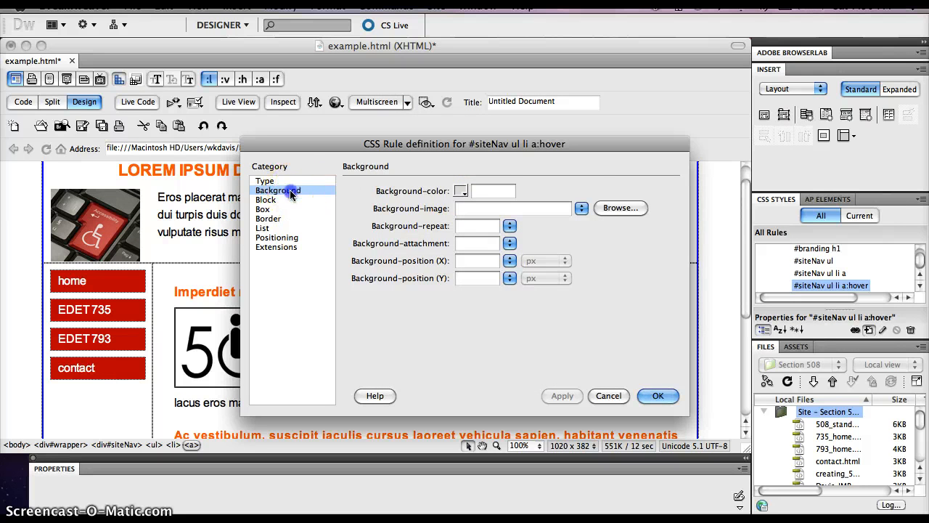
click(462, 191)
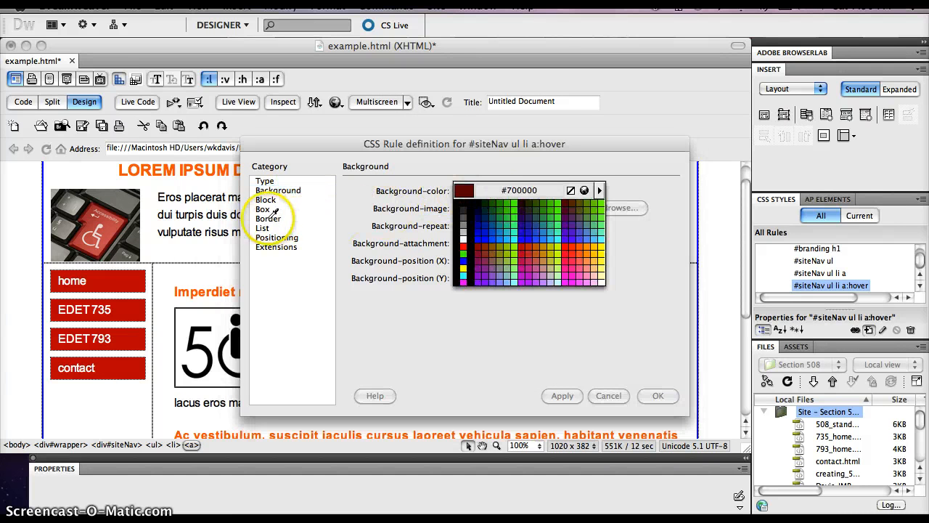
click(120, 281)
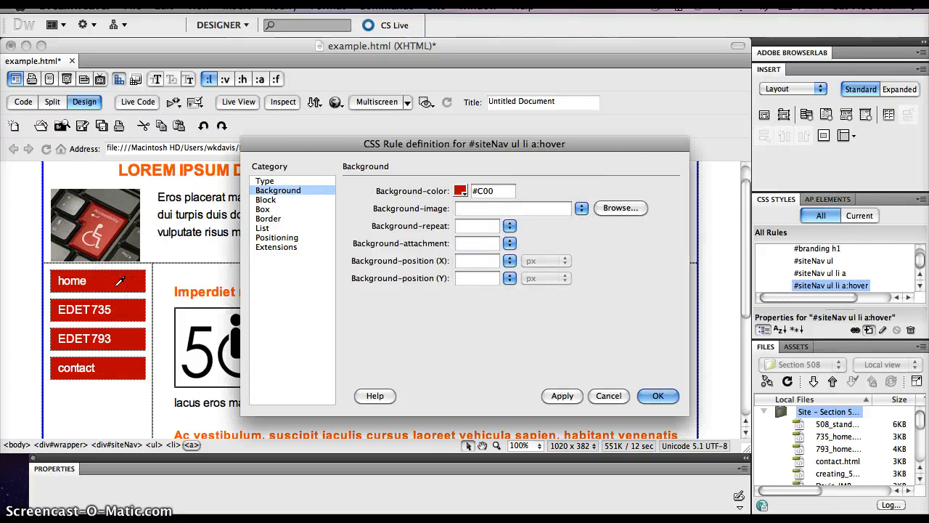
Step: Change the hover background color to the cyan opposite the red on the color wheel and brighten it to #10D9DE
click(464, 193)
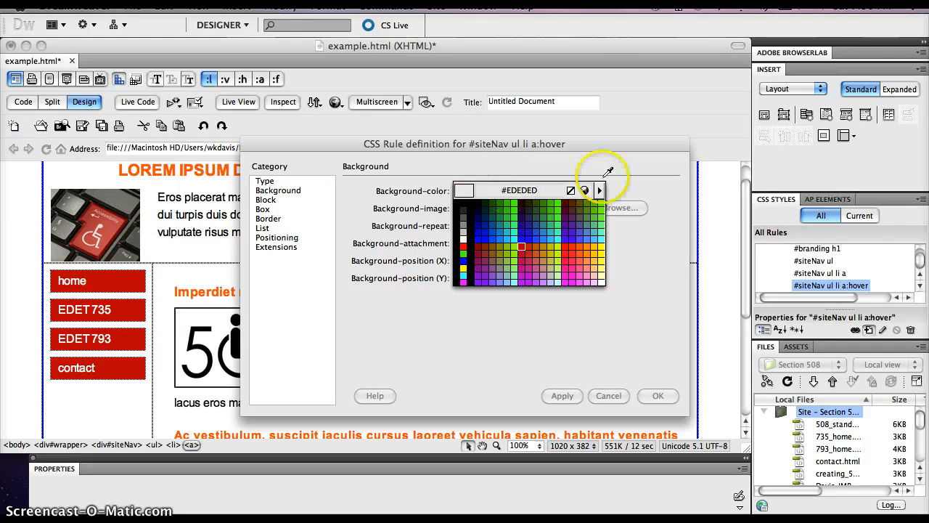
click(584, 190)
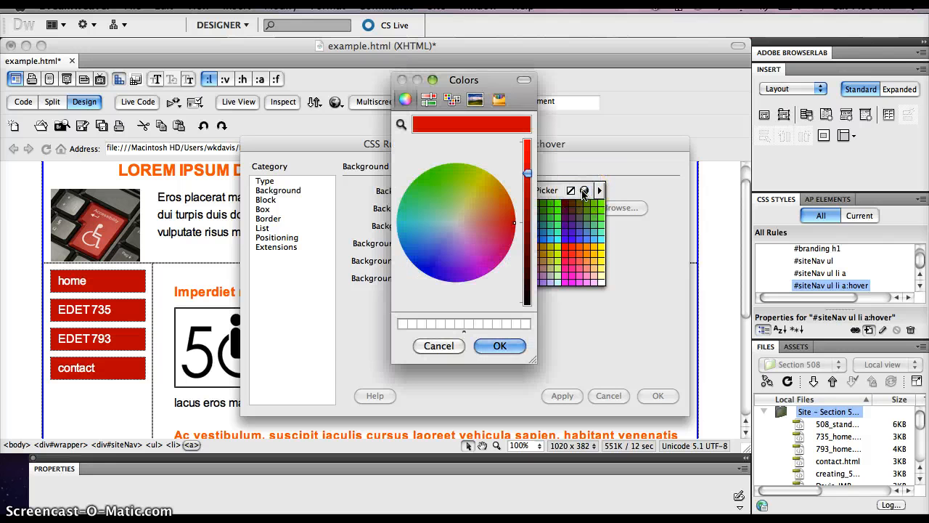
click(517, 227)
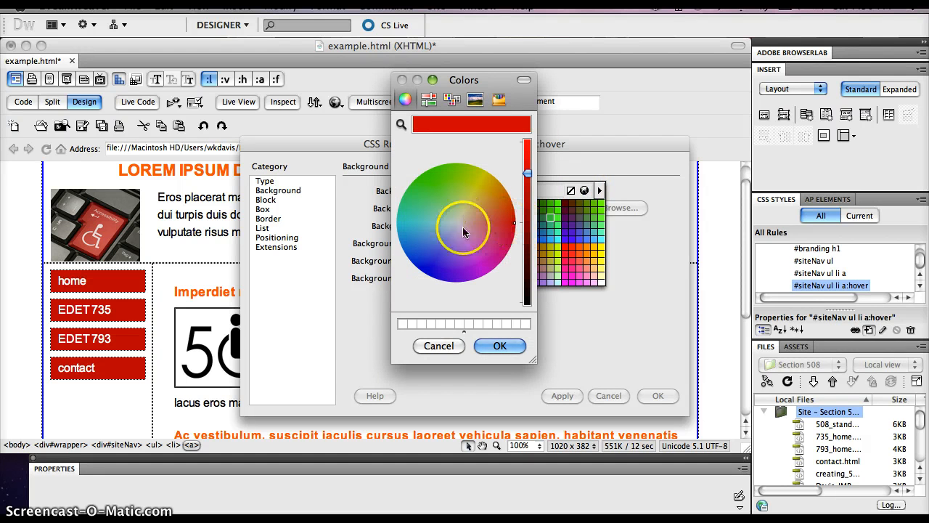
click(404, 227)
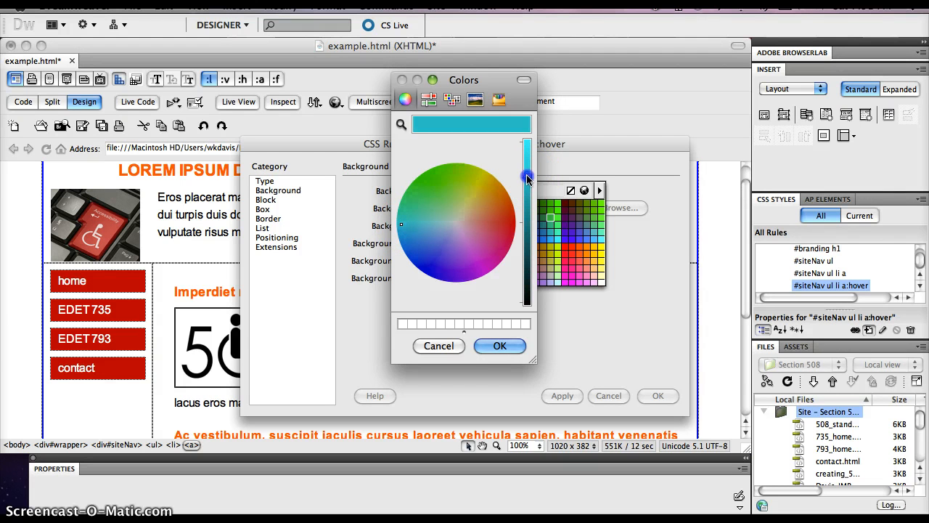
drag(528, 178, 528, 167)
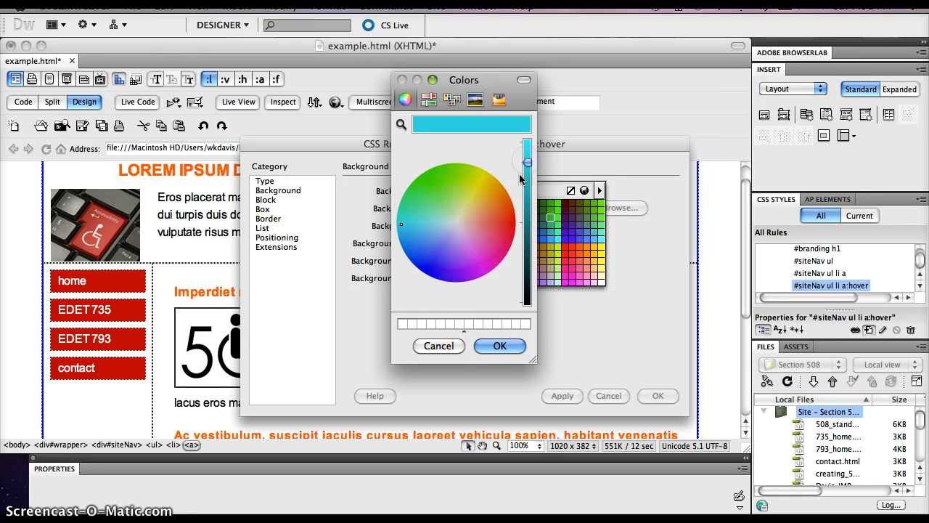
click(500, 345)
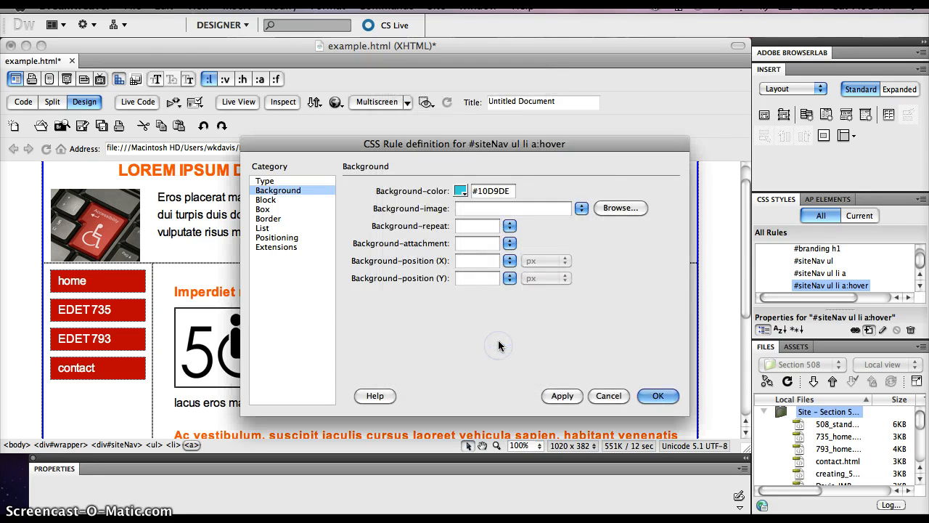
Step: Apply and save the #siteNav ul li a:hover rule, and switch to Live View to test the navigation buttons
click(562, 396)
click(648, 384)
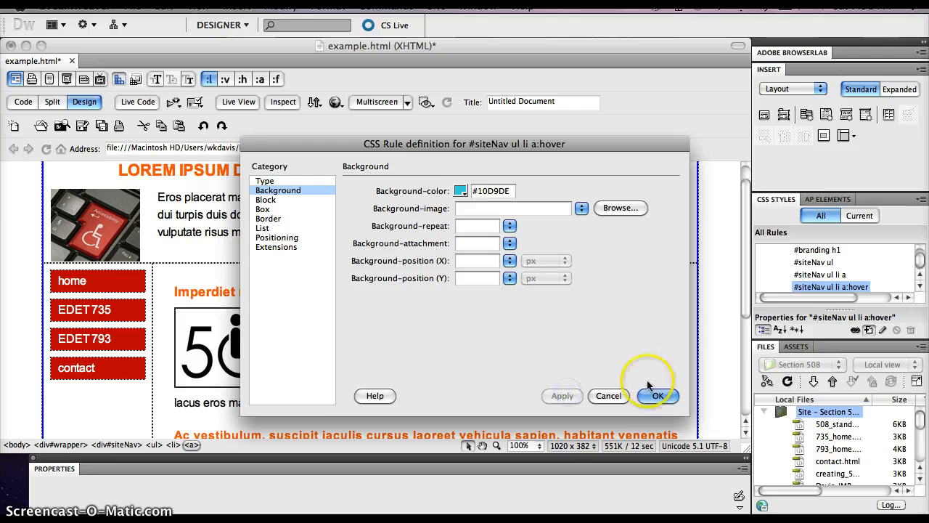
click(651, 396)
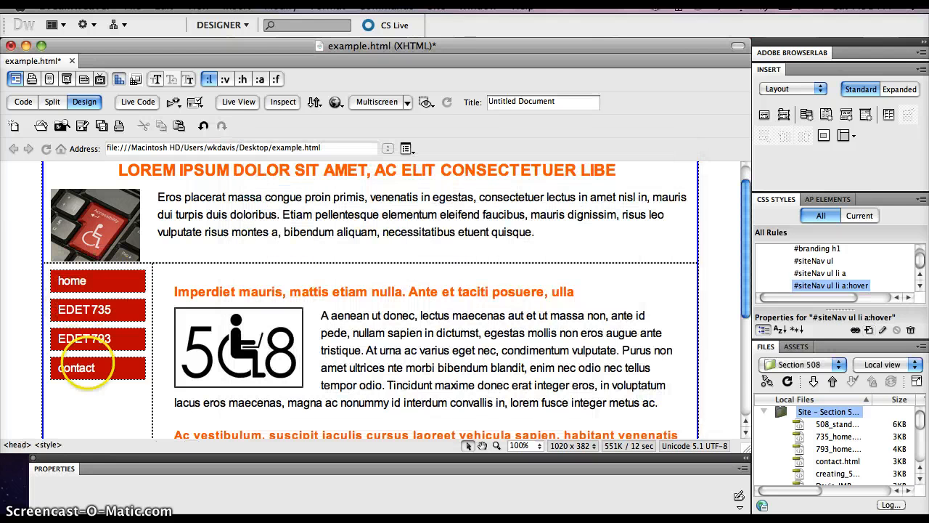
click(237, 103)
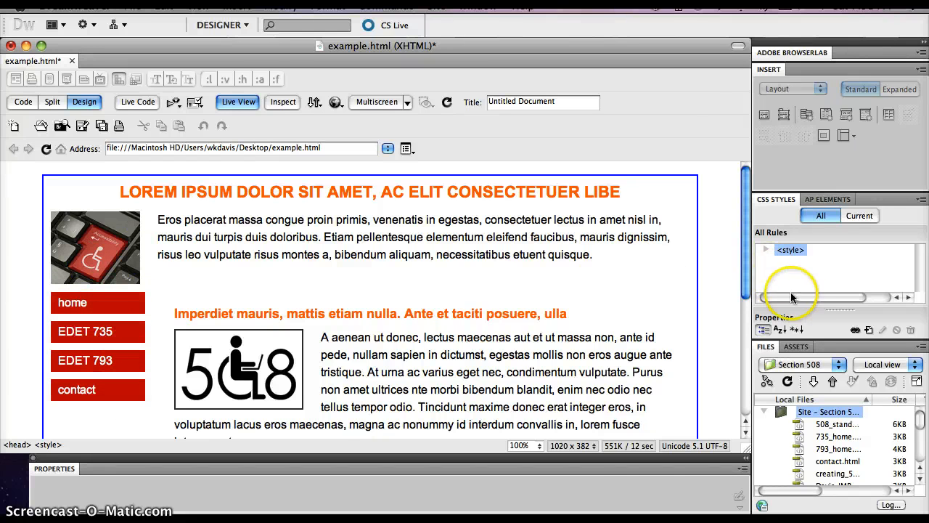
Step: Reopen the #siteNav ul li a:hover rule definition and darken its background color to #099A9E with the system color picker
click(767, 250)
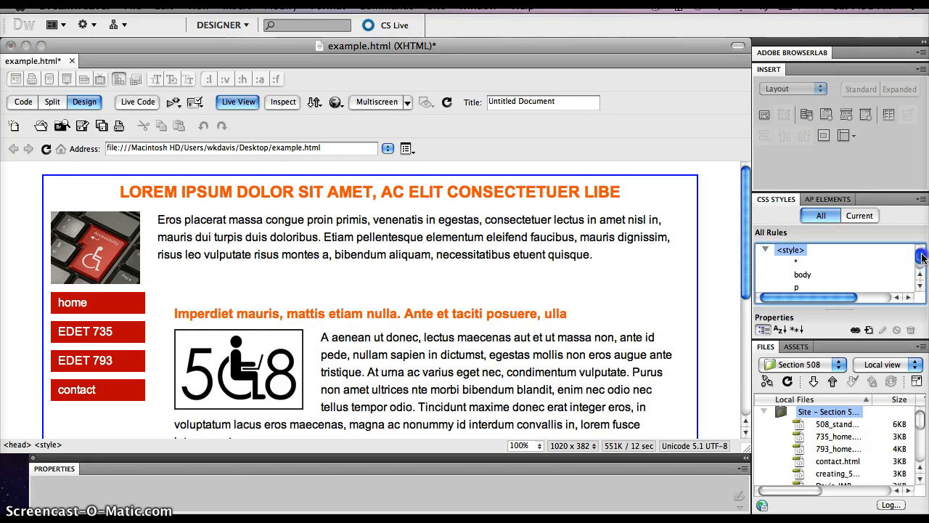
drag(922, 256, 922, 275)
click(863, 250)
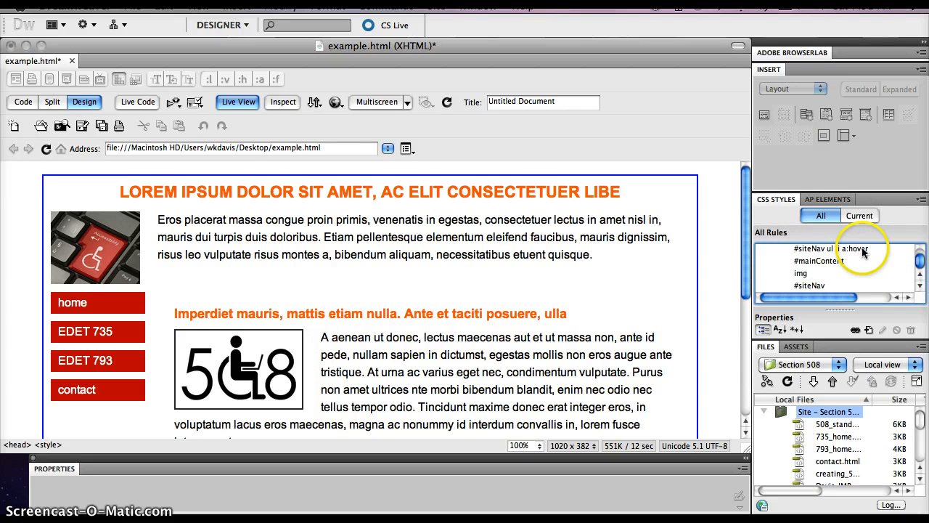
double_click(863, 249)
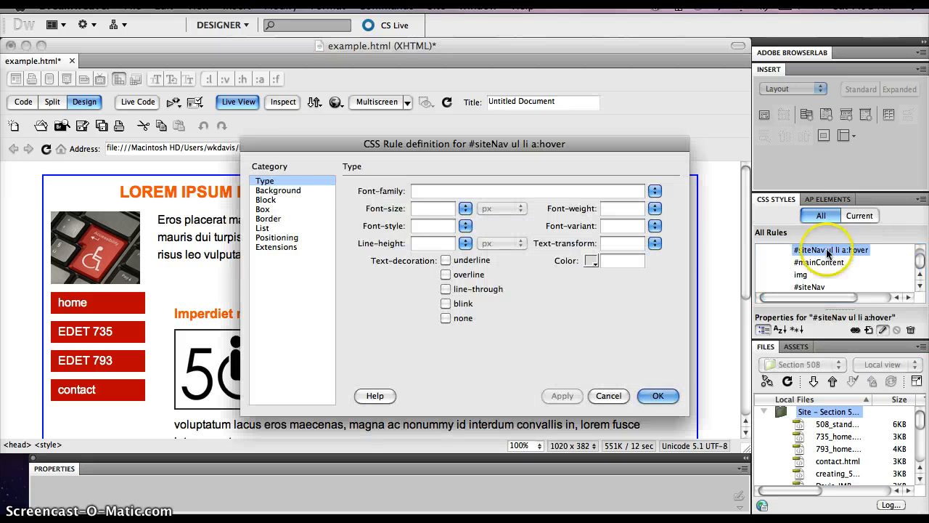
click(281, 191)
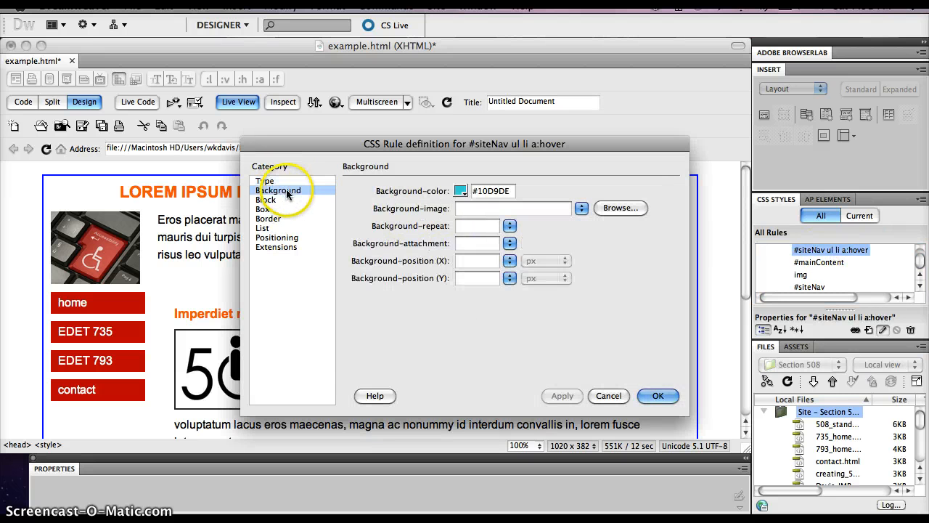
click(464, 195)
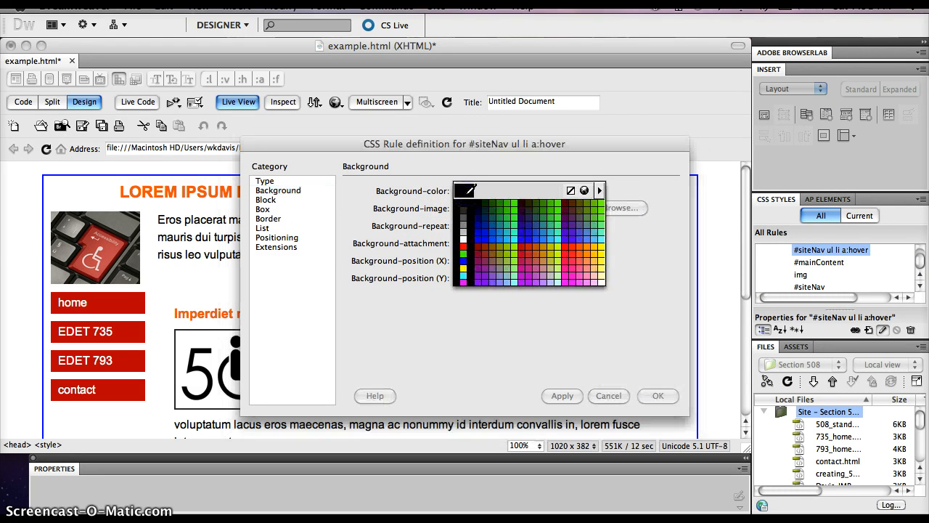
click(584, 191)
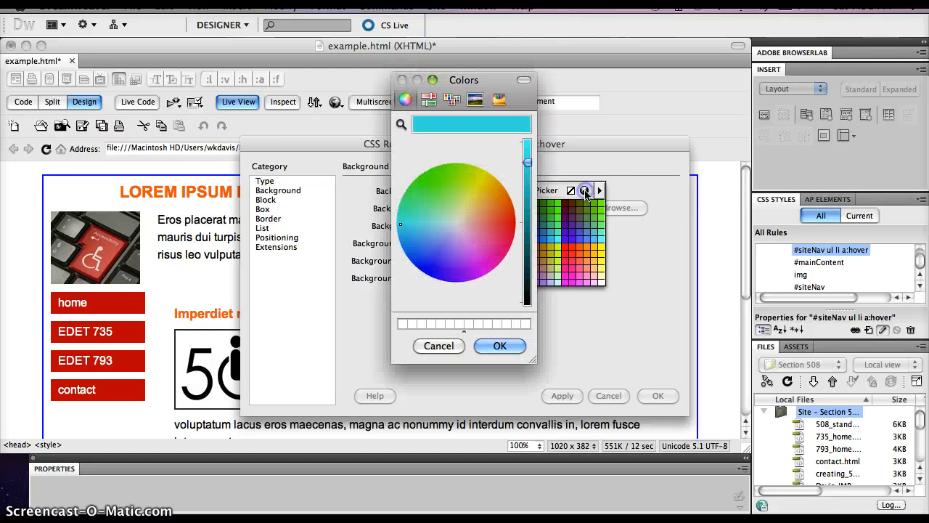
click(527, 161)
drag(526, 164, 528, 179)
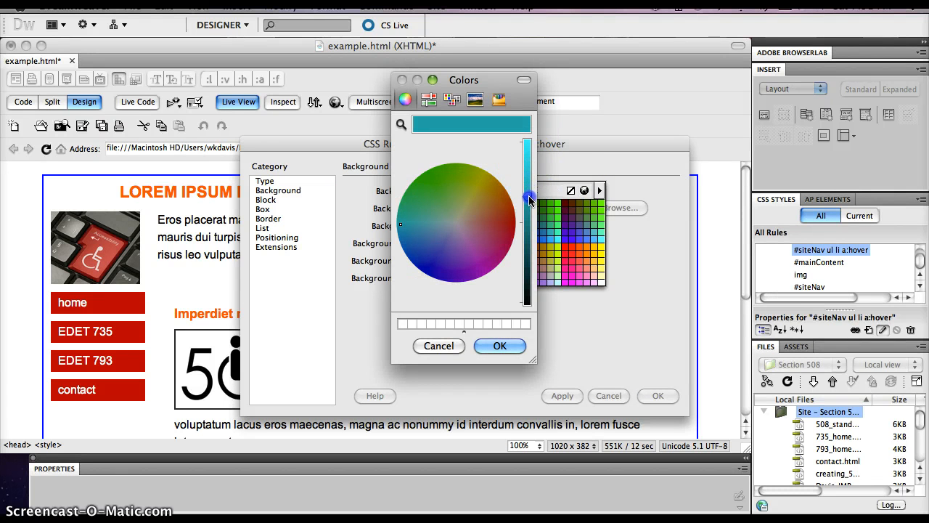
click(499, 345)
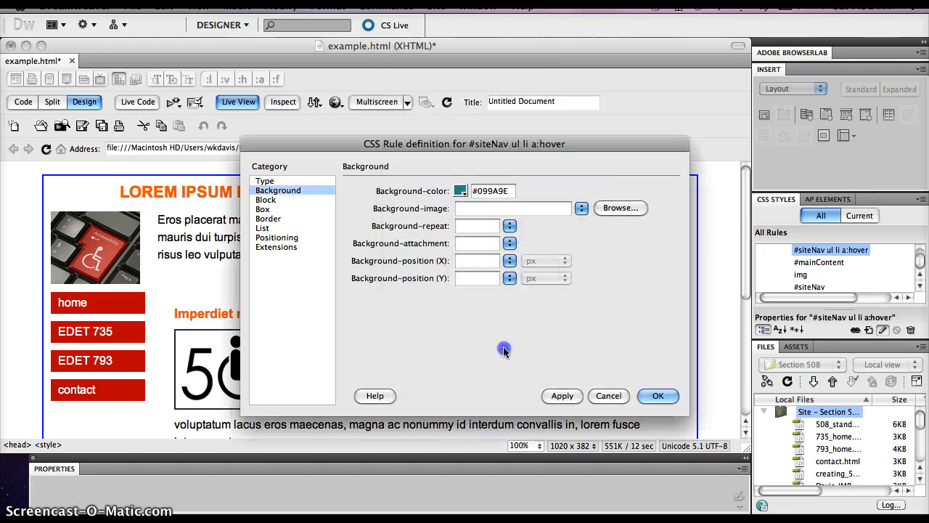
Step: Apply and save the darker hover background, and return from Live View to the editable Design view
click(561, 396)
click(659, 399)
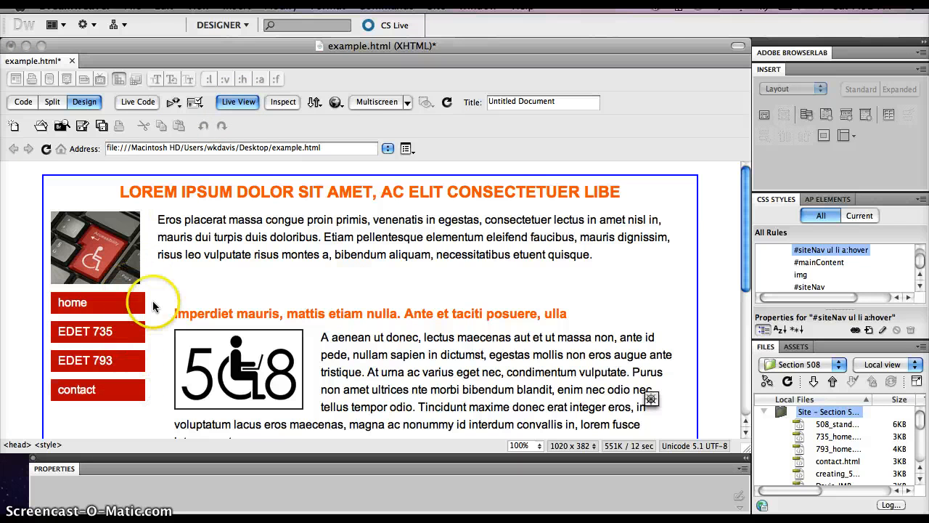
click(245, 107)
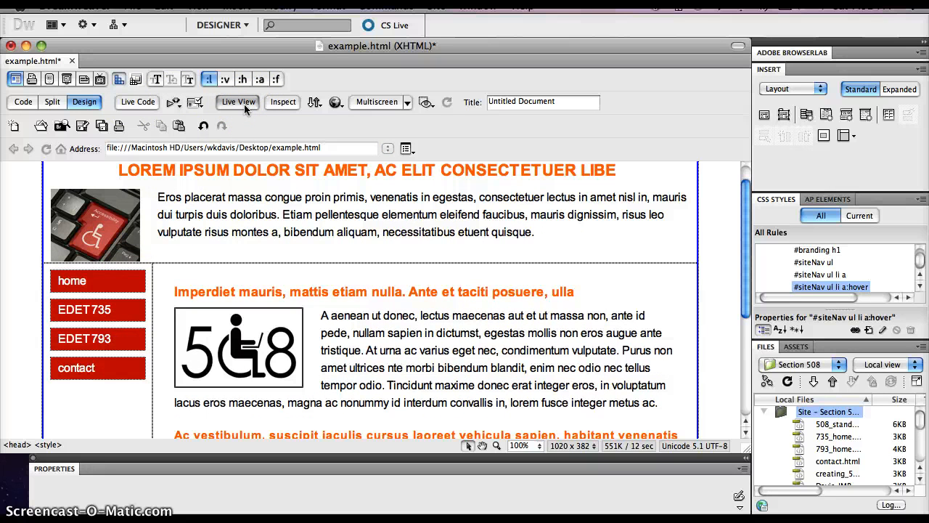